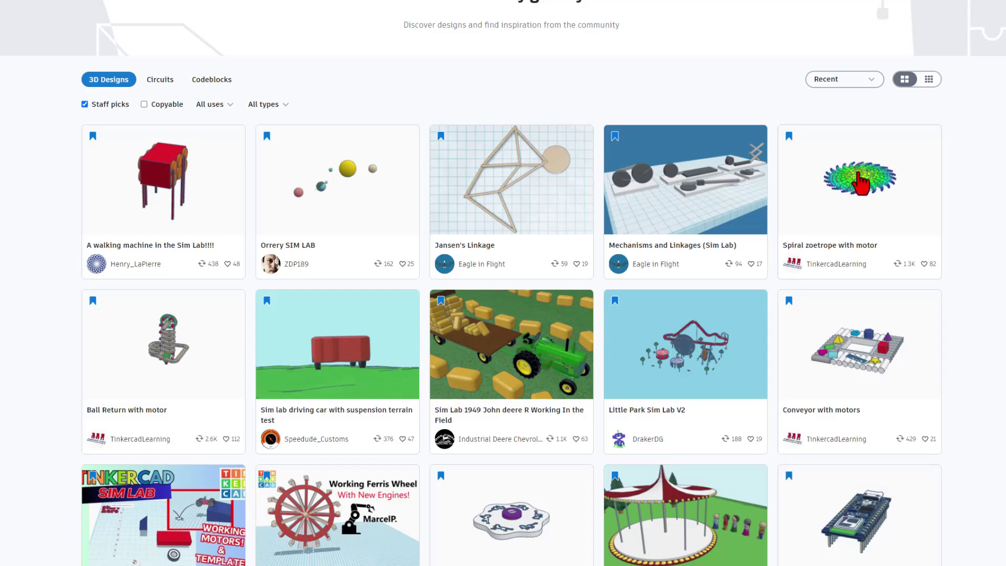
- Open the Spiral zoetrope design details and follow its link to the original codeblocks design
left_click(852, 182)
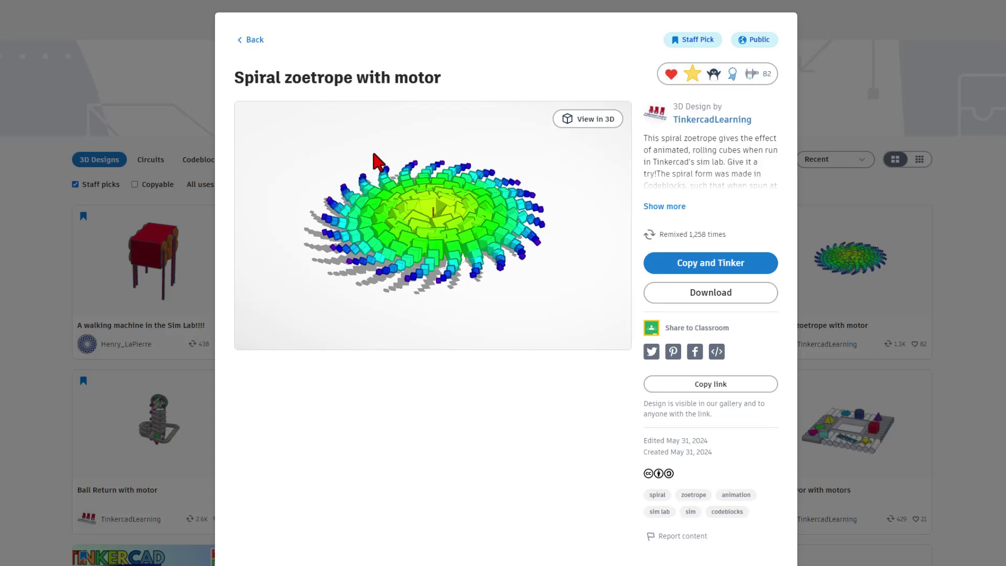
left_click(676, 207)
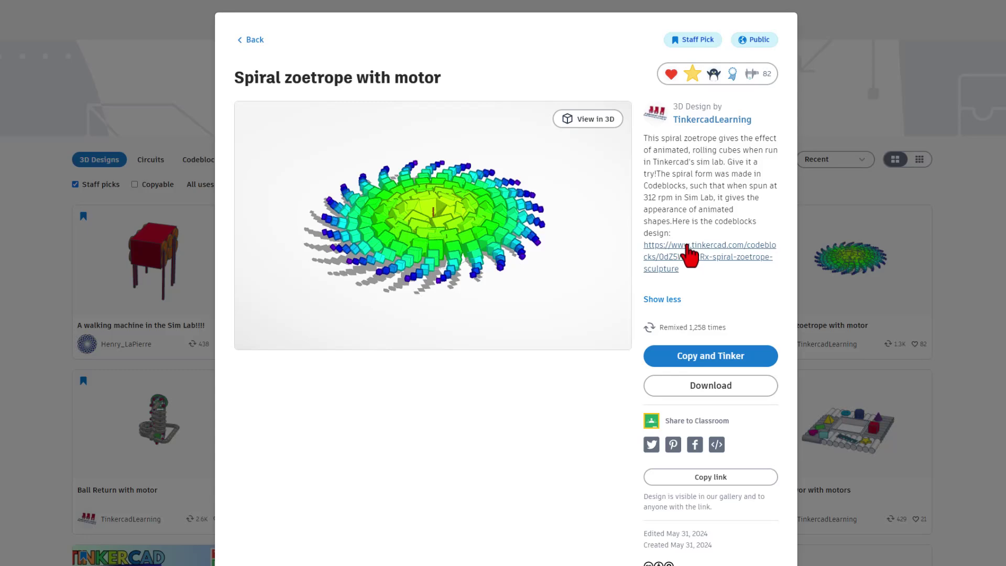
left_click(688, 245)
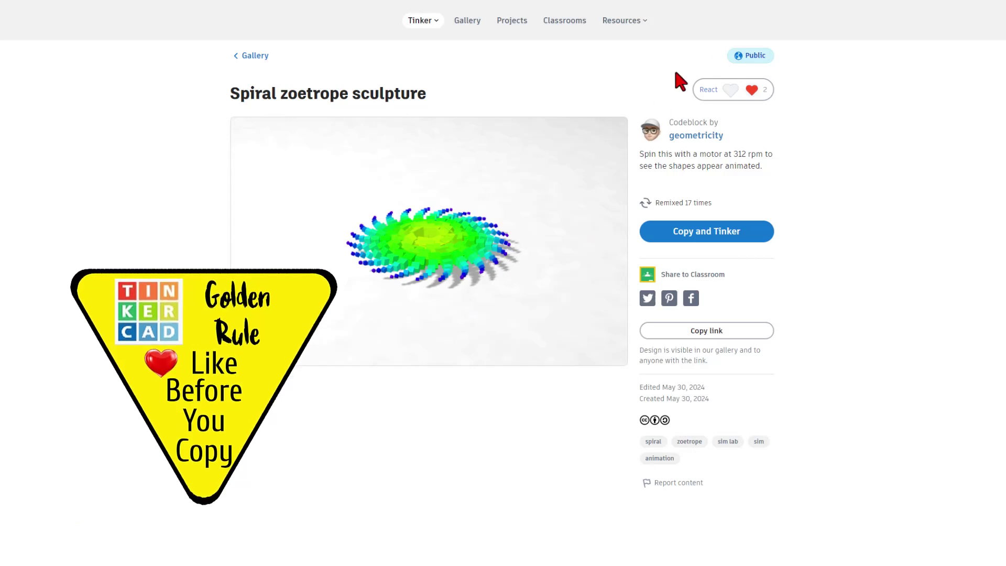
- React to the design with Staff Pick Ready, then make an editable copy with Copy and Tinker
left_click(729, 85)
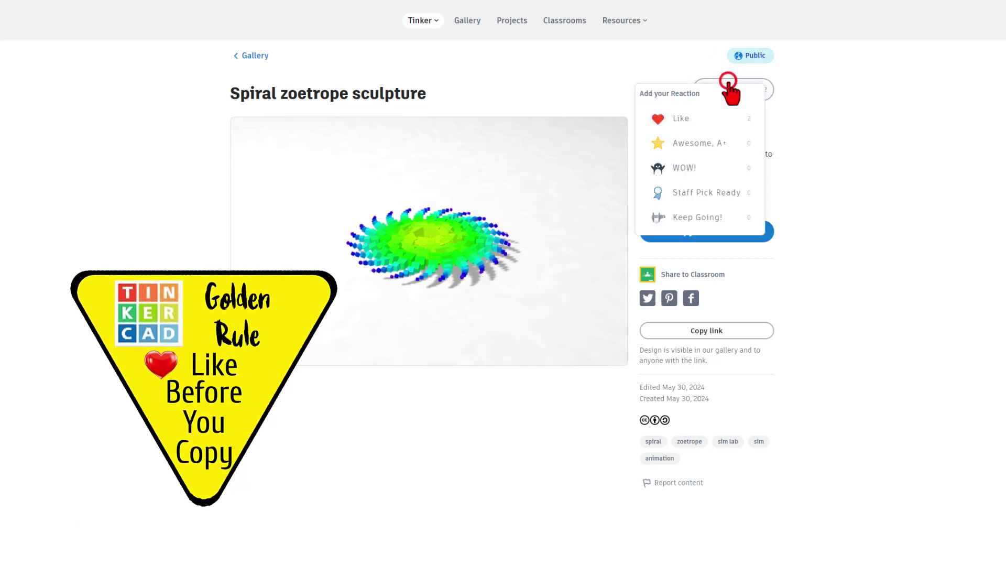
left_click(716, 182)
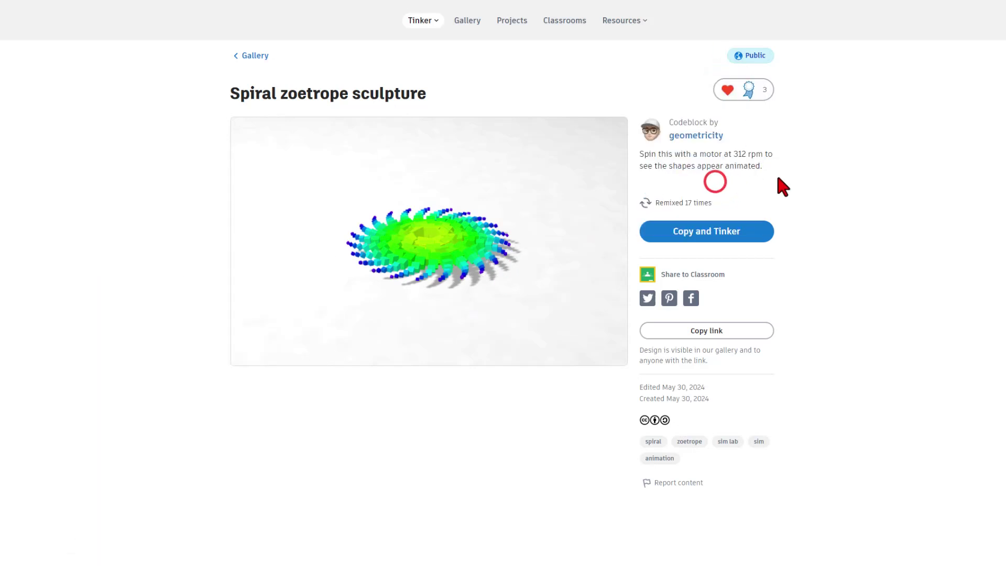
left_click(701, 232)
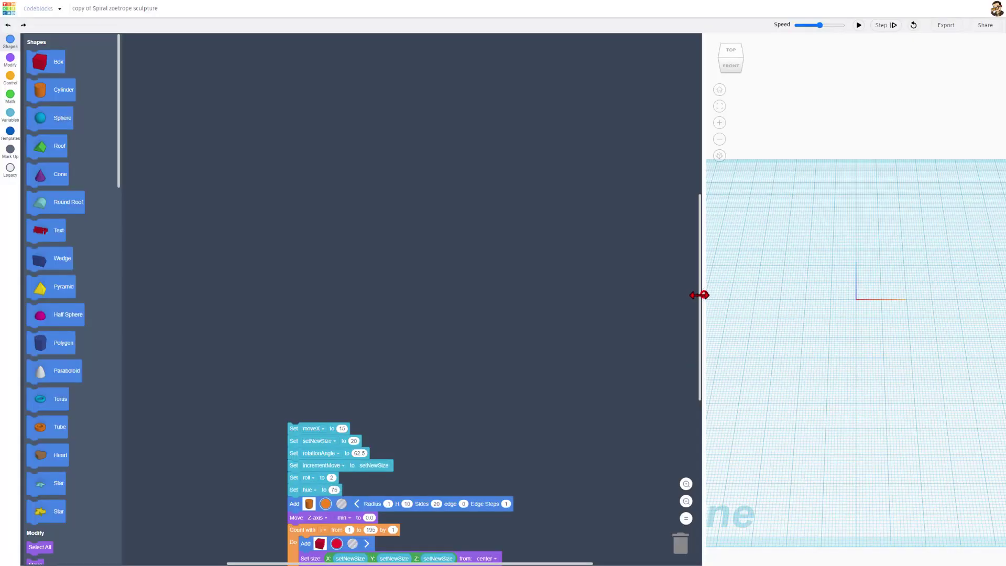
- Widen the 3D preview, zoom in on the code blocks, and set playback speed to maximum
left_click_drag(700, 295, 615, 287)
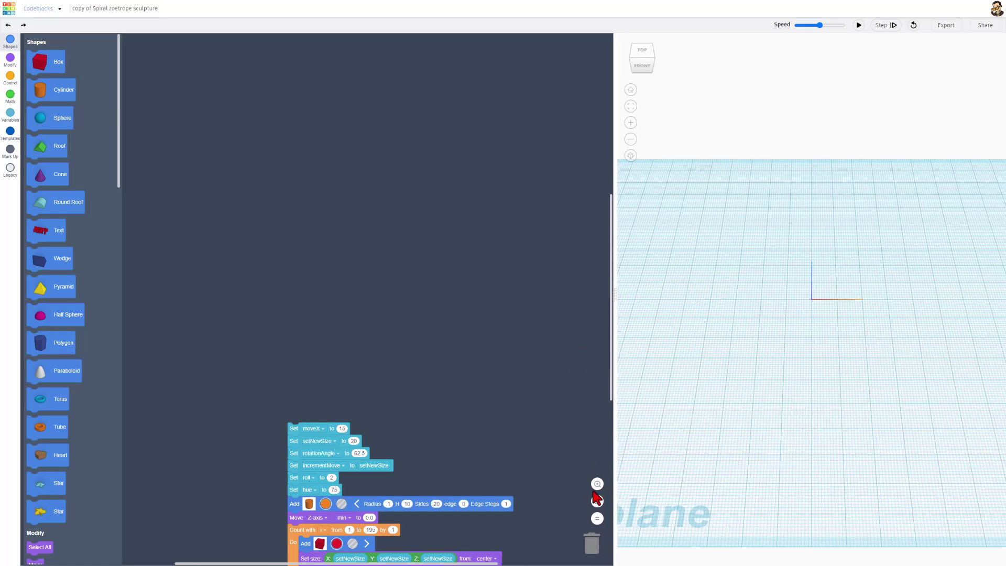
left_click(597, 483)
left_click(598, 483)
scroll(414, 230, "down", 5)
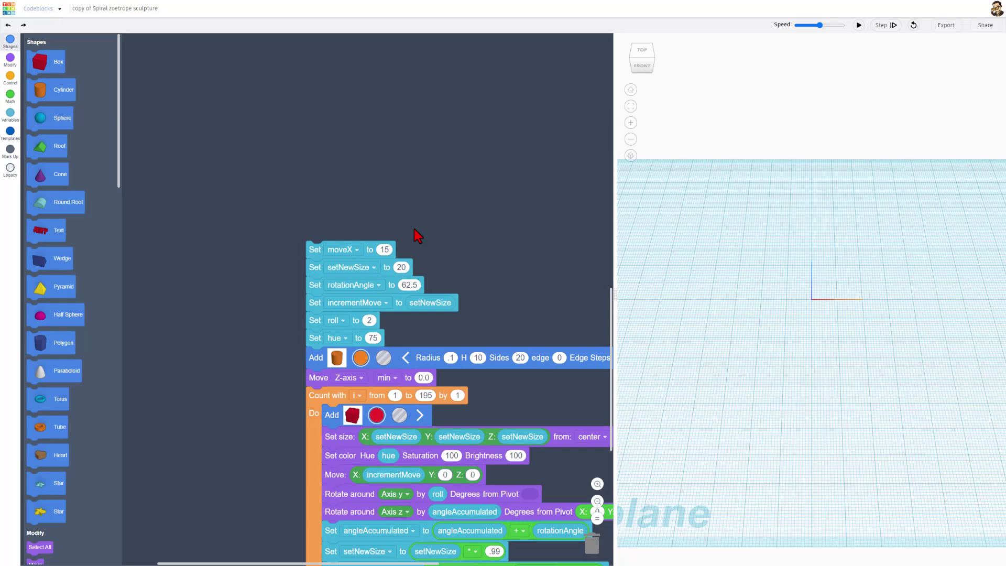
scroll(414, 235, "down", 5)
left_click_drag(445, 158, 324, 107)
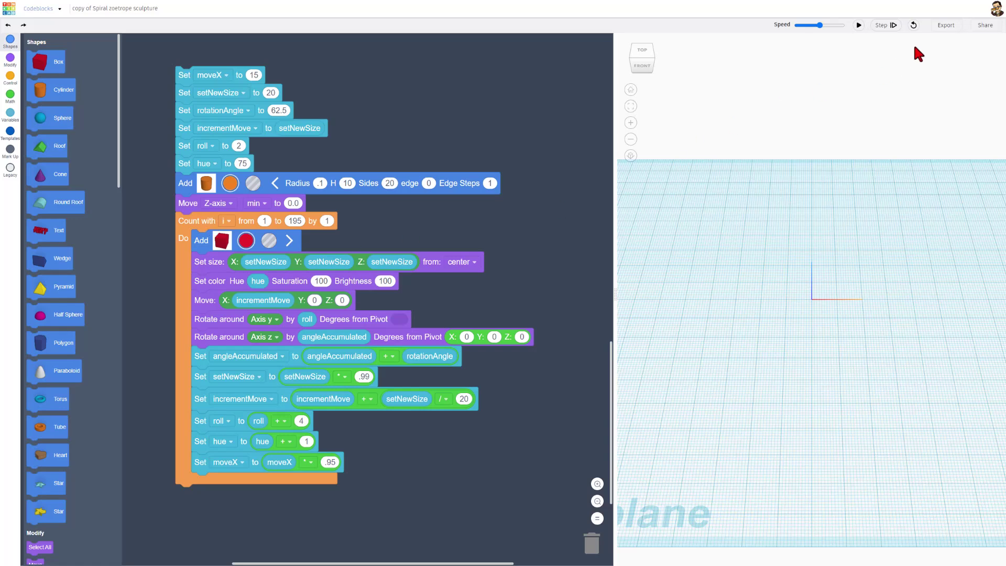
left_click(839, 25)
left_click_drag(613, 290, 545, 285)
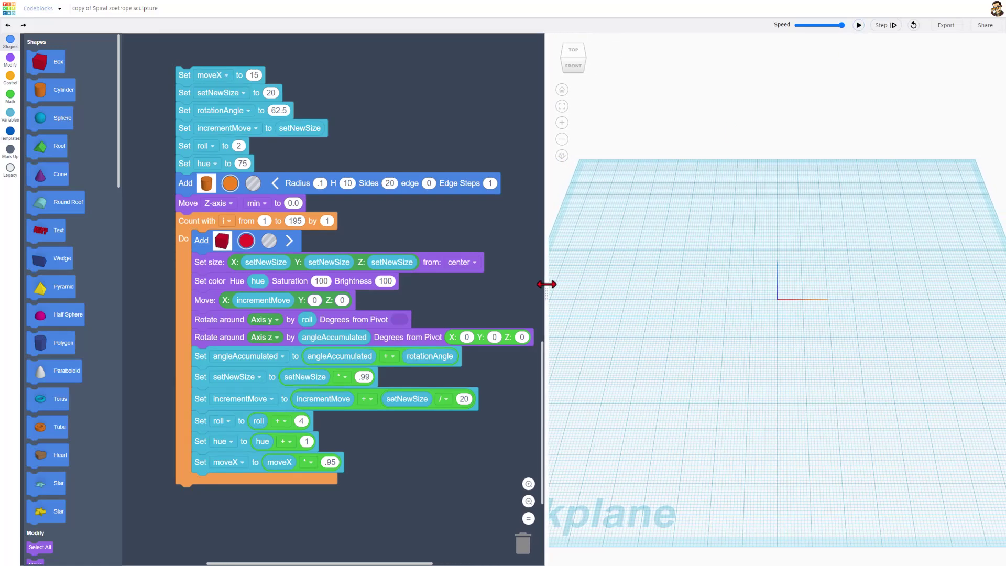
- Run the spiral code, pause it, and orbit to view the green-to-blue cube ring
left_click(857, 27)
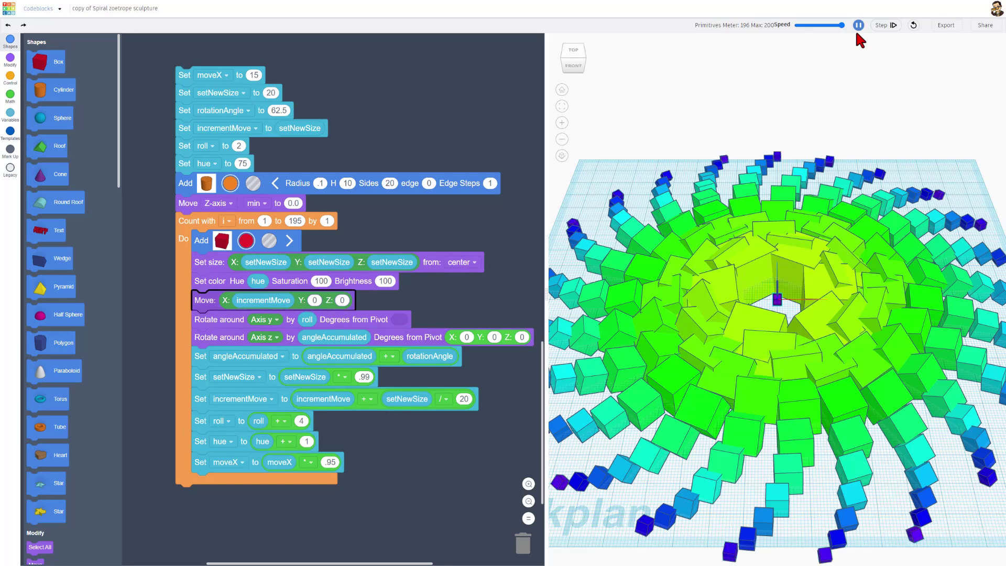
left_click(857, 30)
right_click_drag(842, 132, 851, 112)
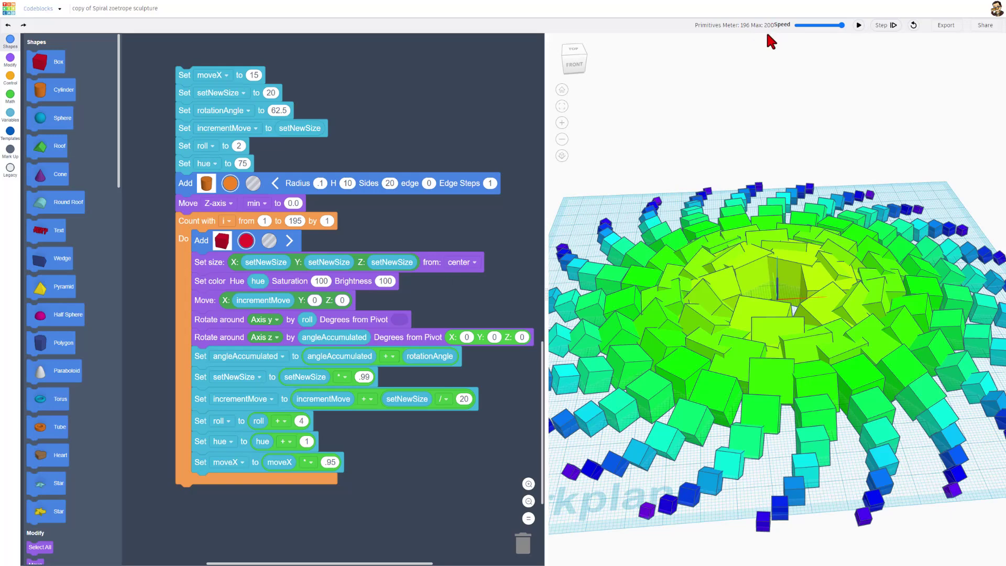
right_click_drag(760, 52, 686, 170)
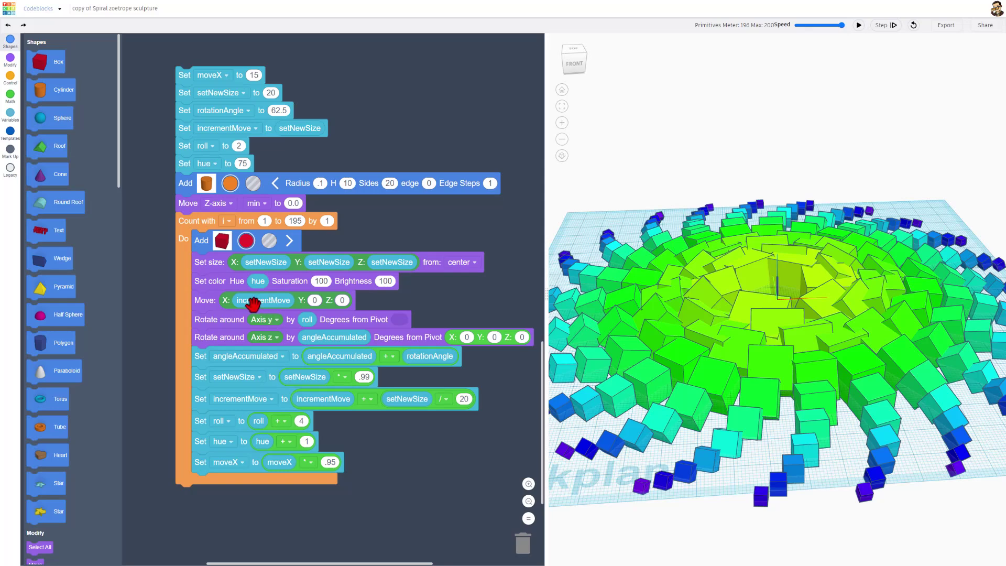
- Move incrementMove into the Z offset, with X offset 15 and hue step 2, then reset and rerun
left_click_drag(253, 299, 299, 301)
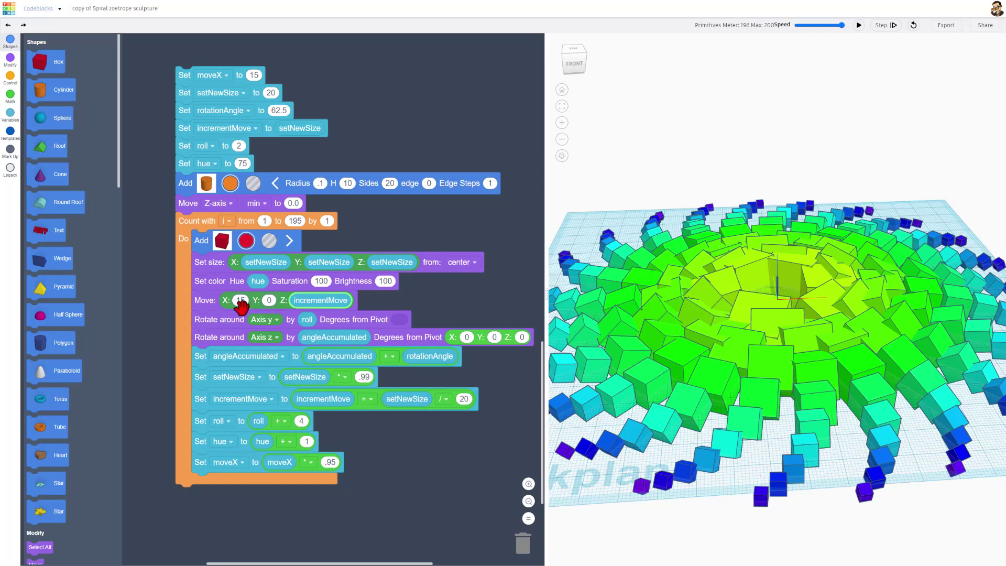
left_click(913, 25)
left_click(858, 26)
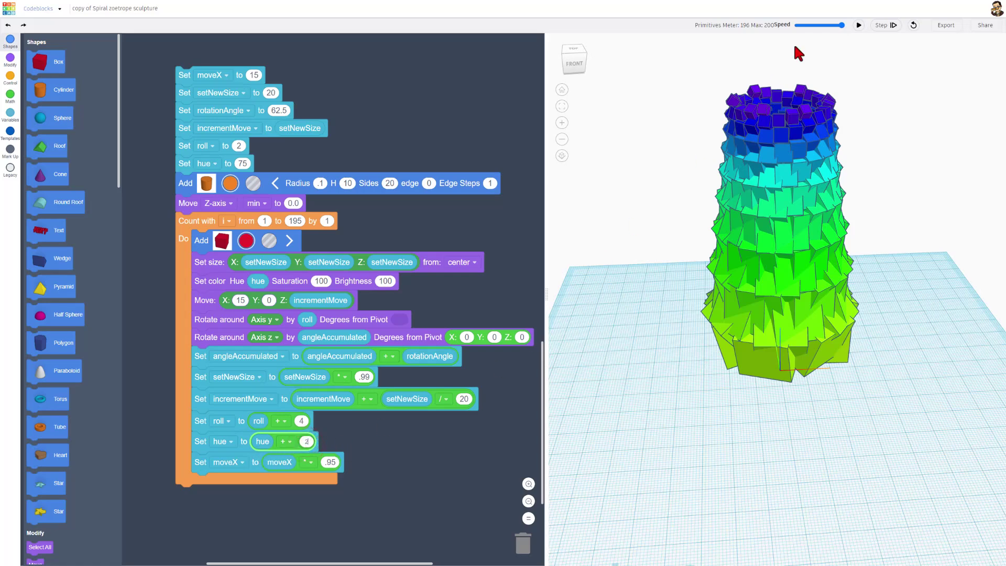
- Rerun the code to build the 196-shape rainbow vase and orbit to inspect it
left_click(858, 26)
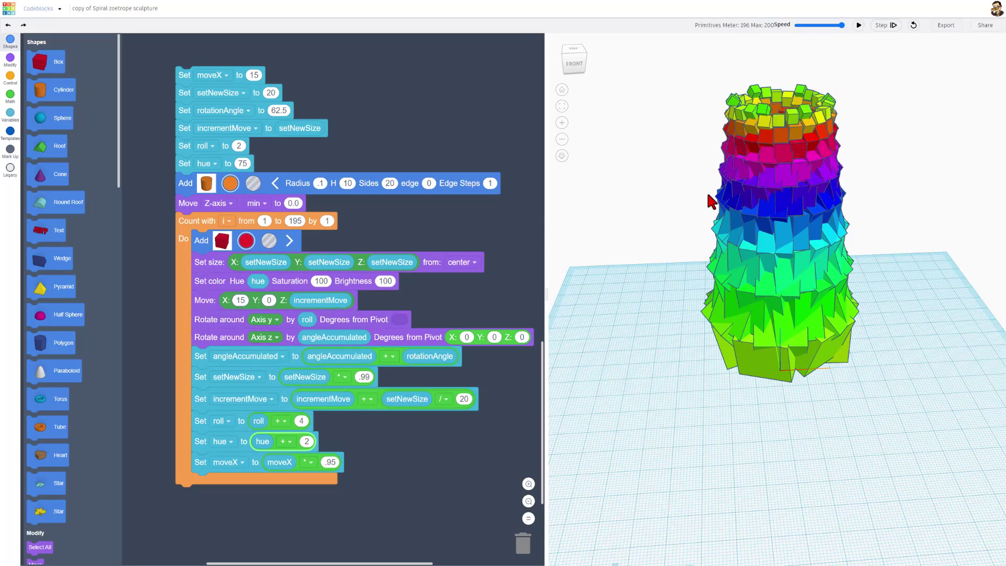
right_click_drag(710, 201, 359, 163)
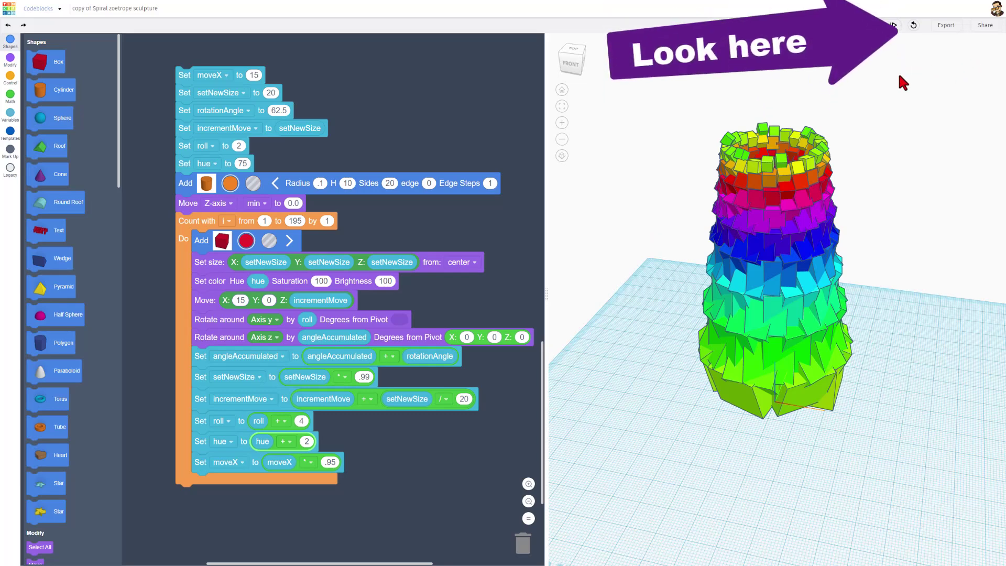
right_click_drag(622, 190, 687, 138)
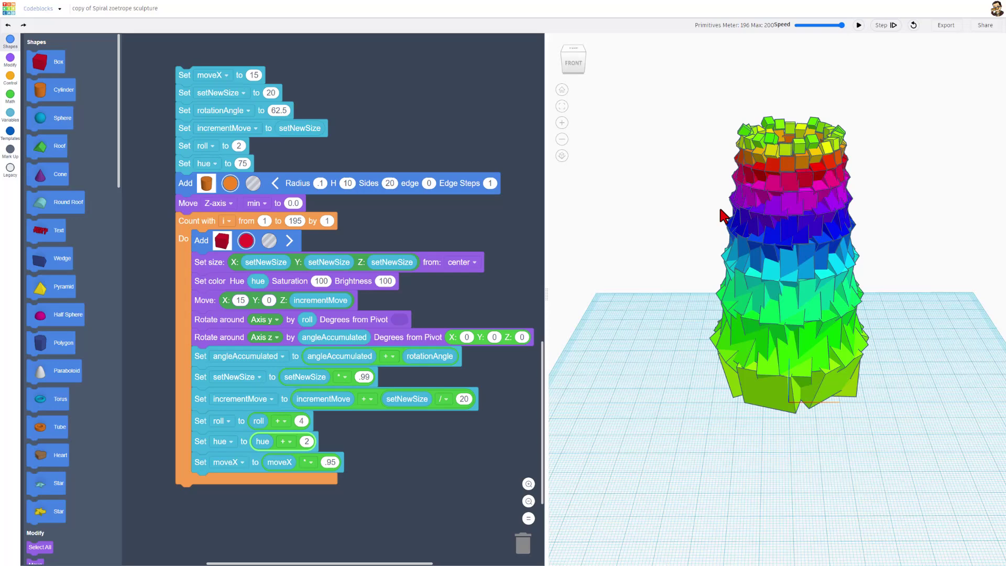
- Export the code result as a custom Shape named 'vase'
left_click(945, 30)
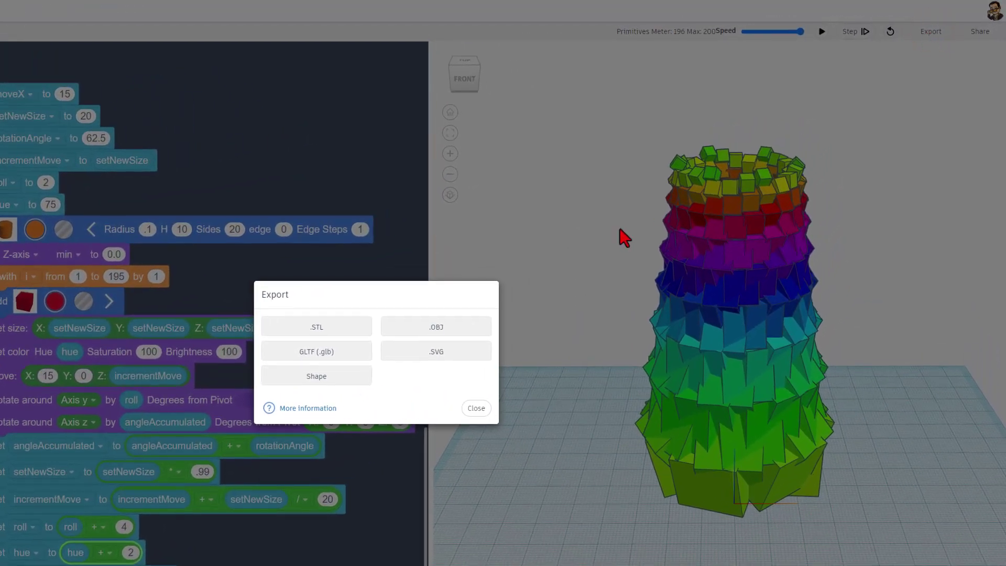
left_click(318, 376)
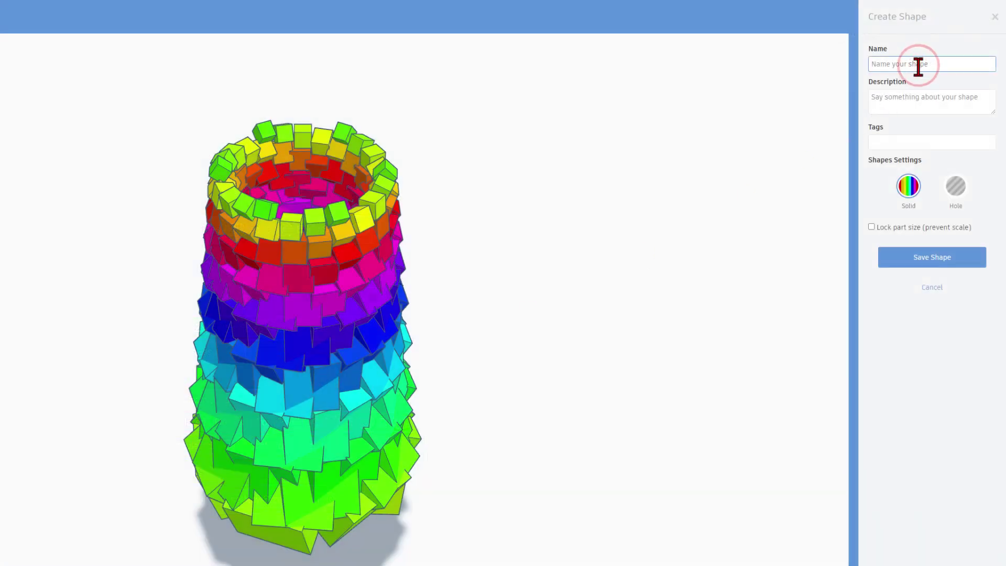
type("vase")
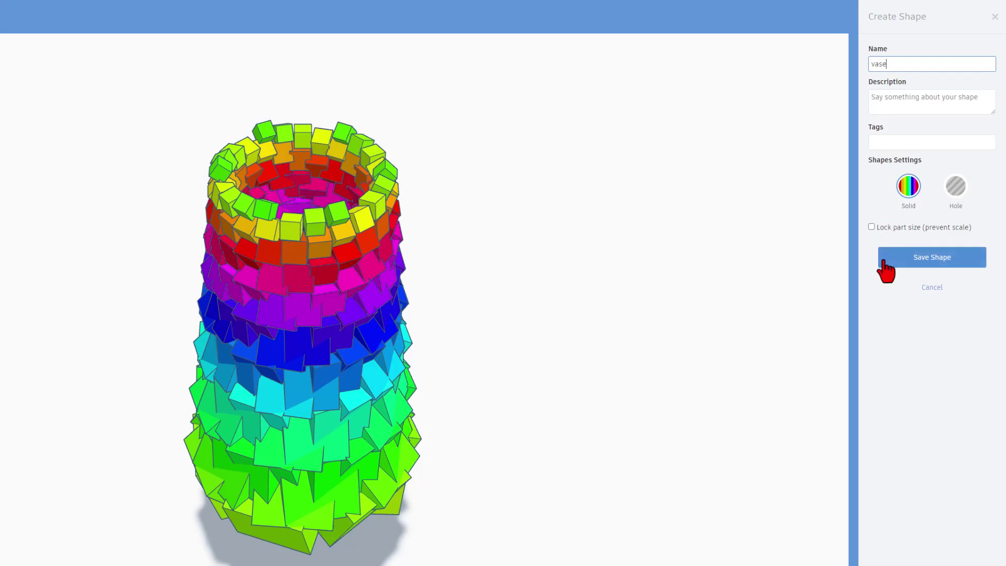
left_click(901, 258)
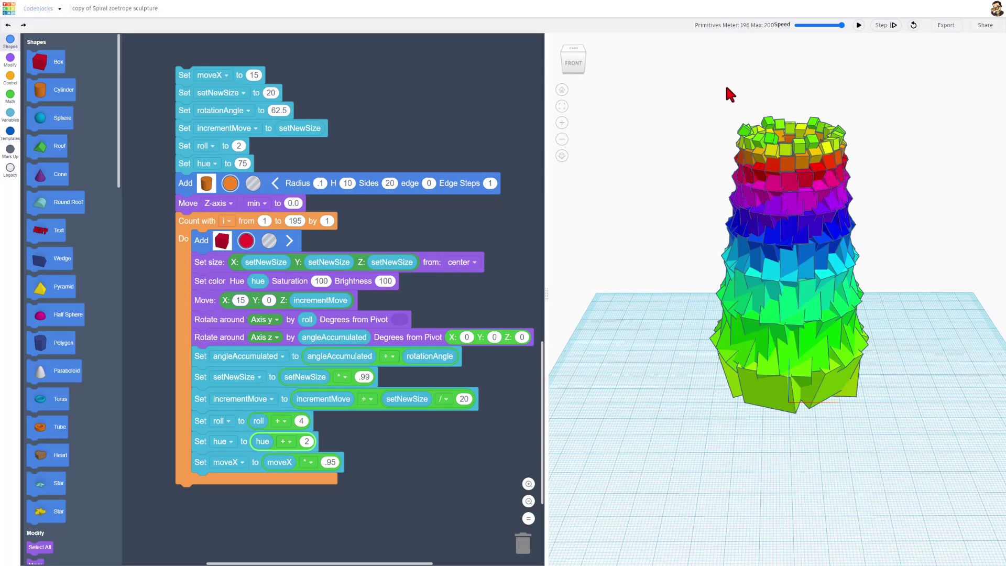
- Create a new 3D design and rename it 'animated vase'
left_click(10, 9)
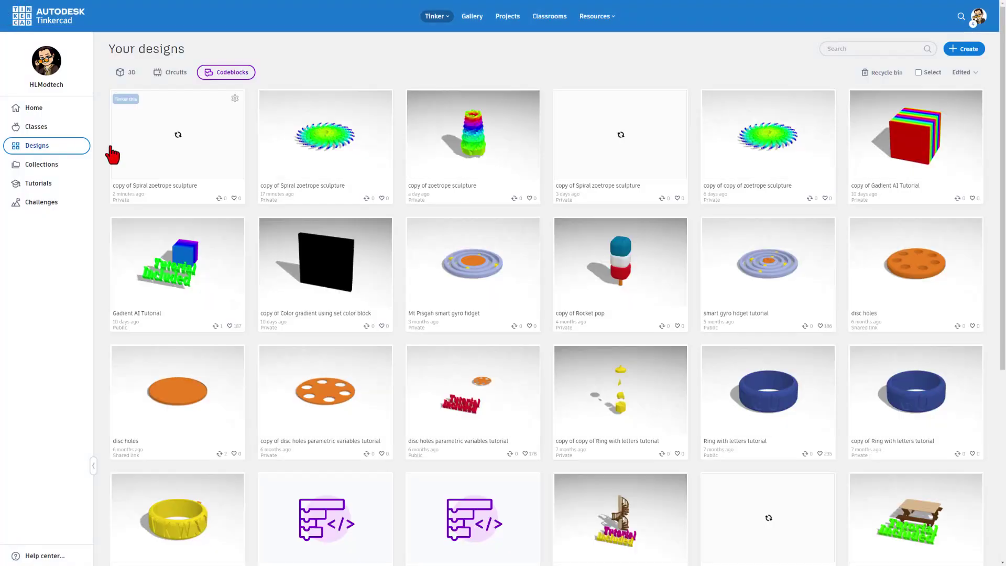
left_click(965, 48)
left_click(940, 70)
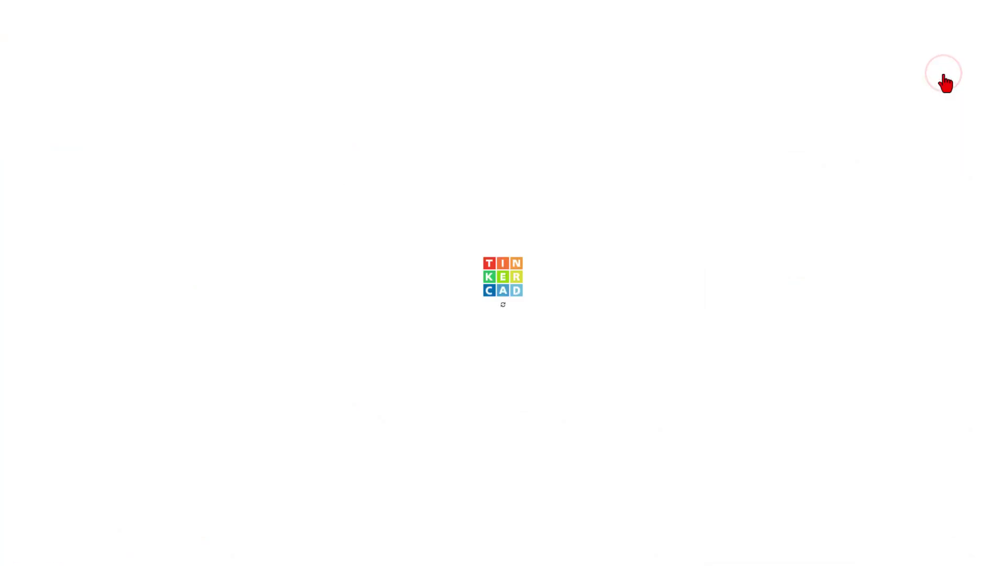
left_click(58, 10)
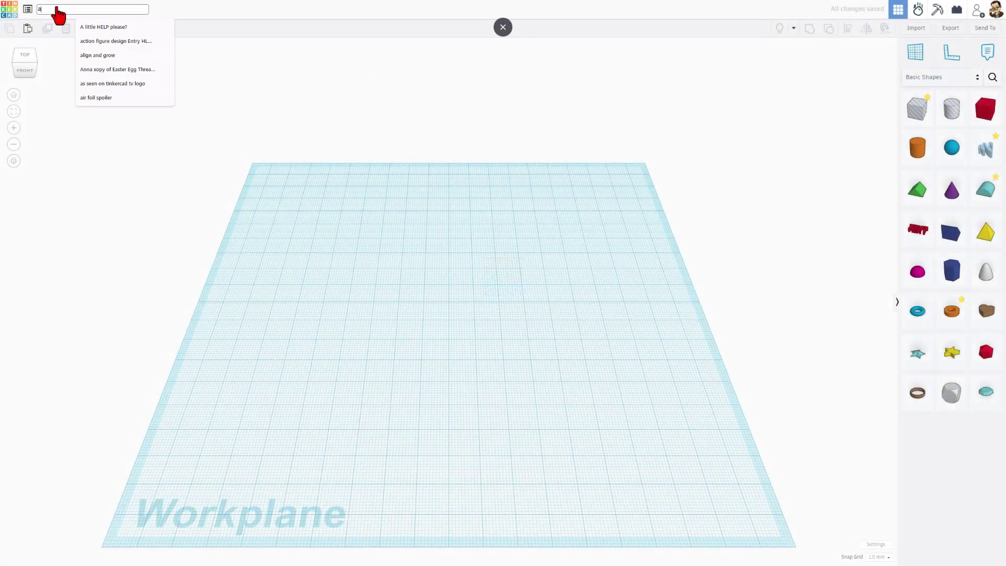
type("animated vase")
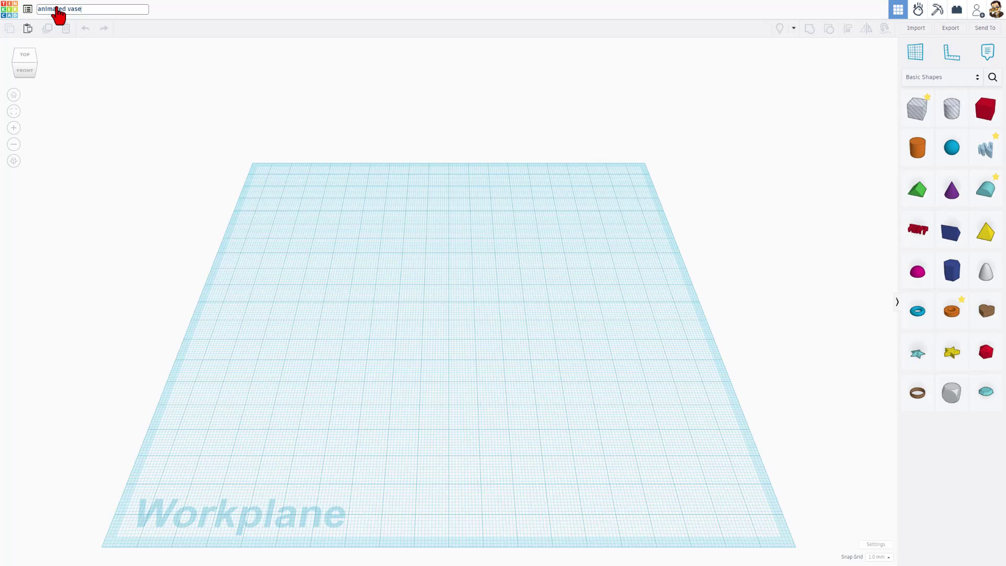
- Place the saved vase shape from Your Creations at the workplane centre
left_click(919, 78)
left_click(925, 75)
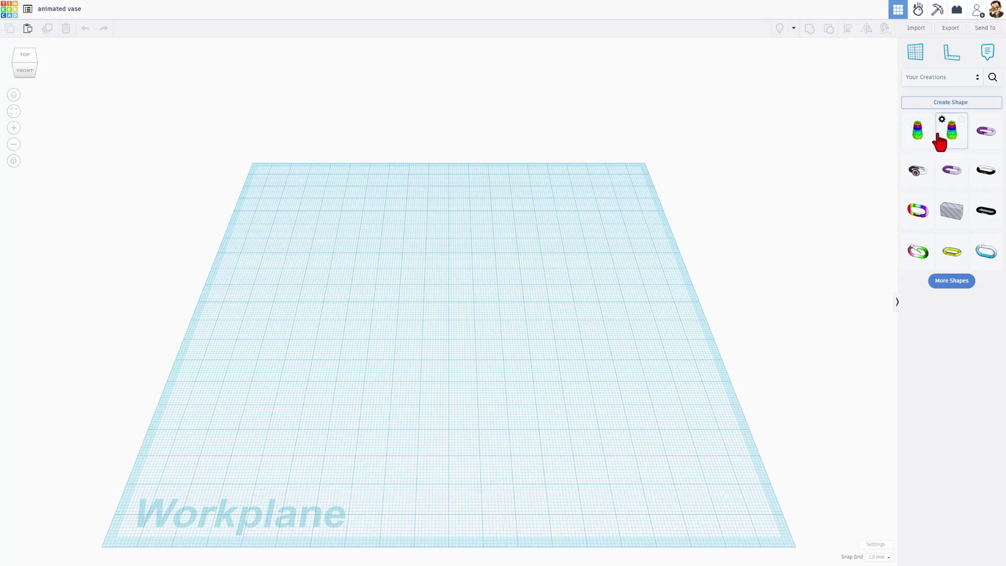
left_click_drag(918, 138, 455, 343)
right_click_drag(490, 384, 493, 345)
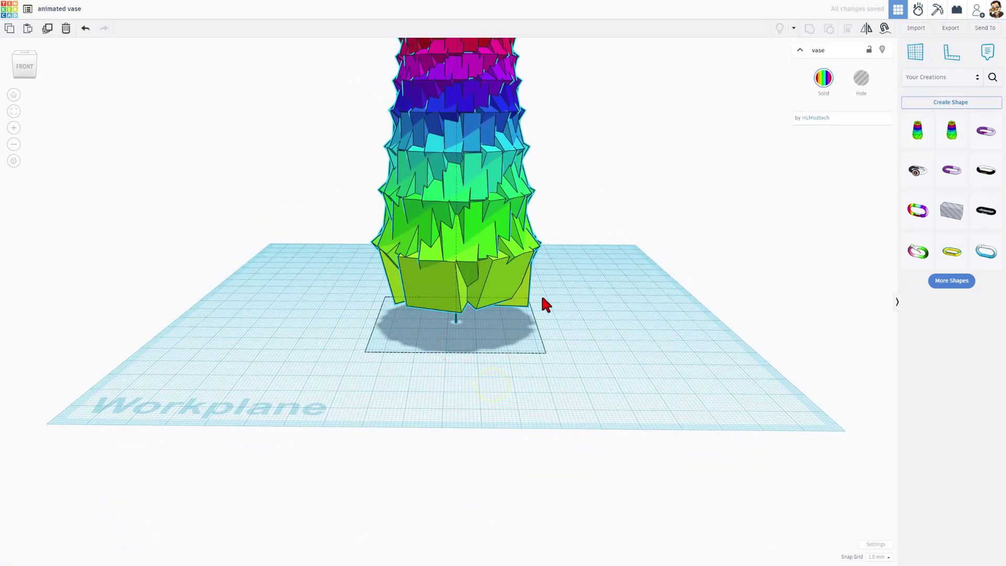
left_click(791, 155)
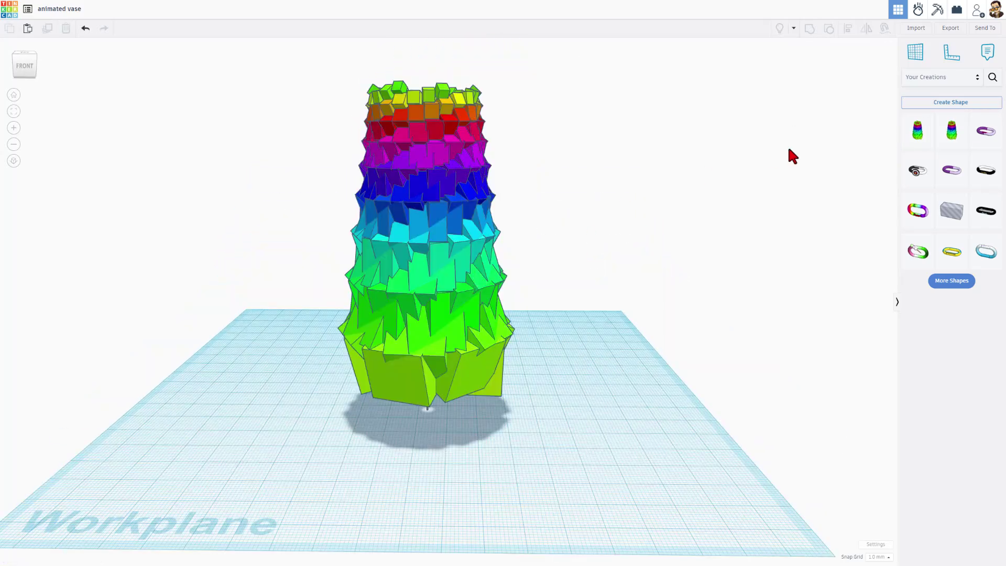
- Switch the shape library to Sim Lab and pick up the axle connector
left_click(940, 77)
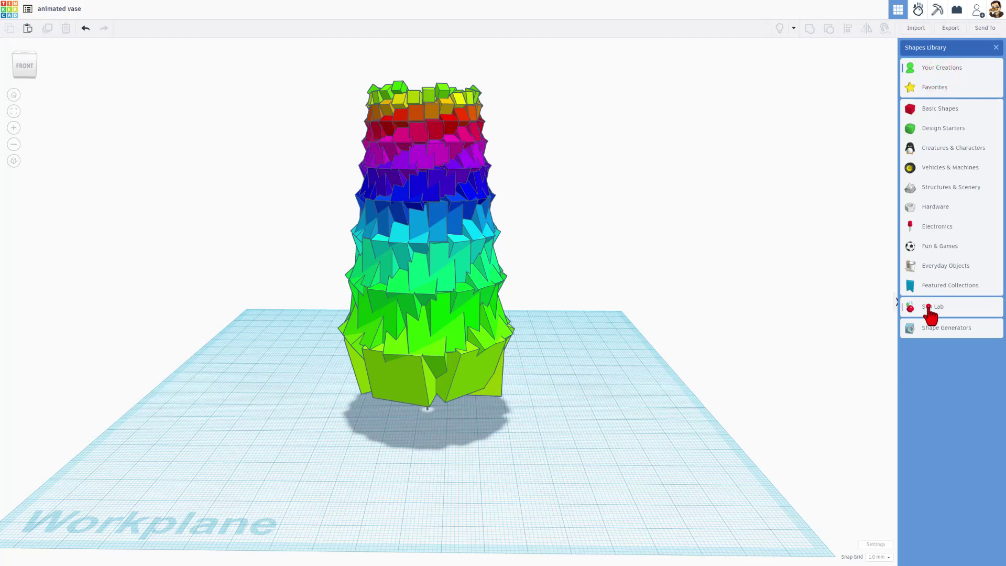
left_click(930, 309)
left_click(923, 168)
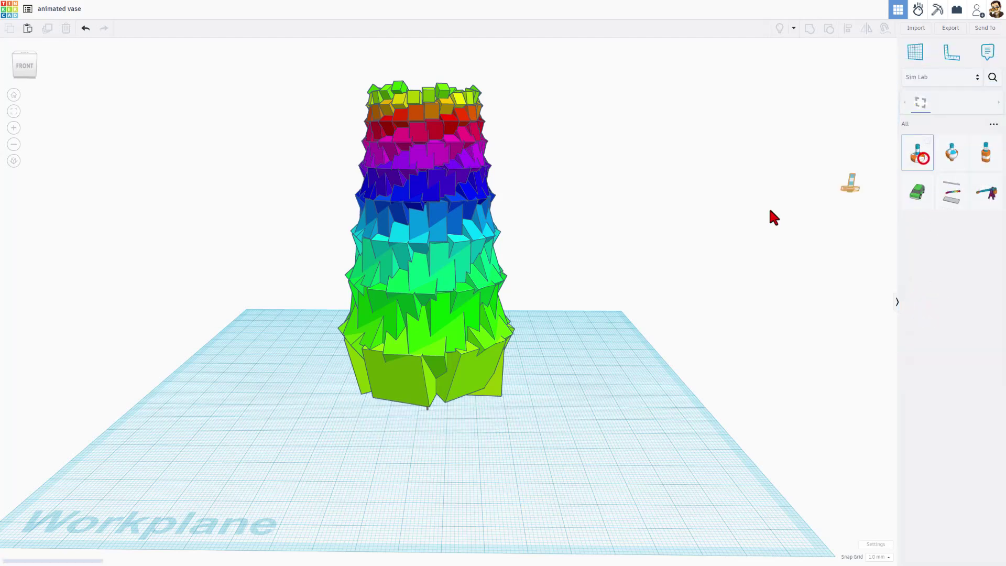
- Drop the axle connector and centre-align it beneath the vase using the Align tool (L)
left_click(440, 441)
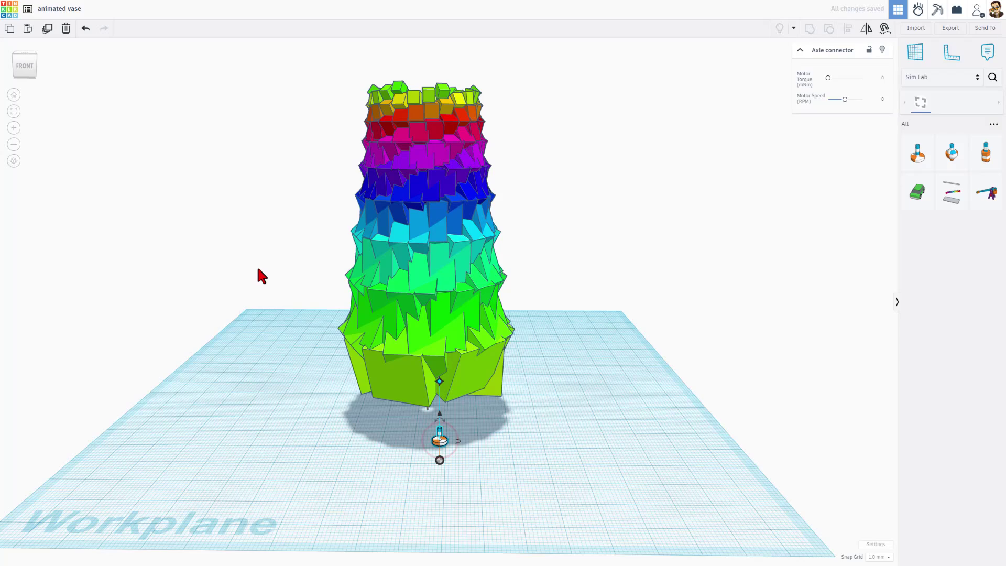
left_click_drag(258, 268, 579, 488)
key("l")
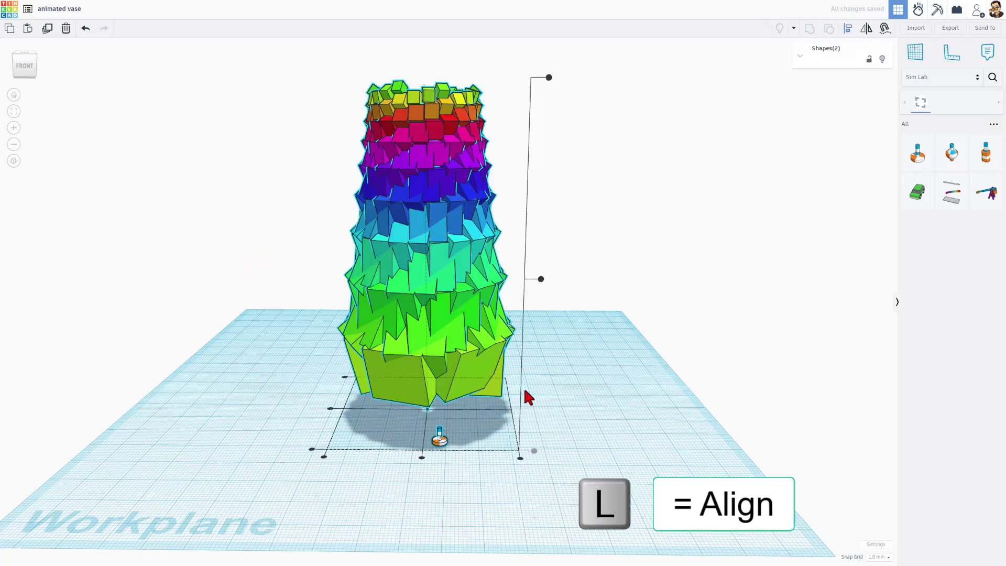
left_click(423, 457)
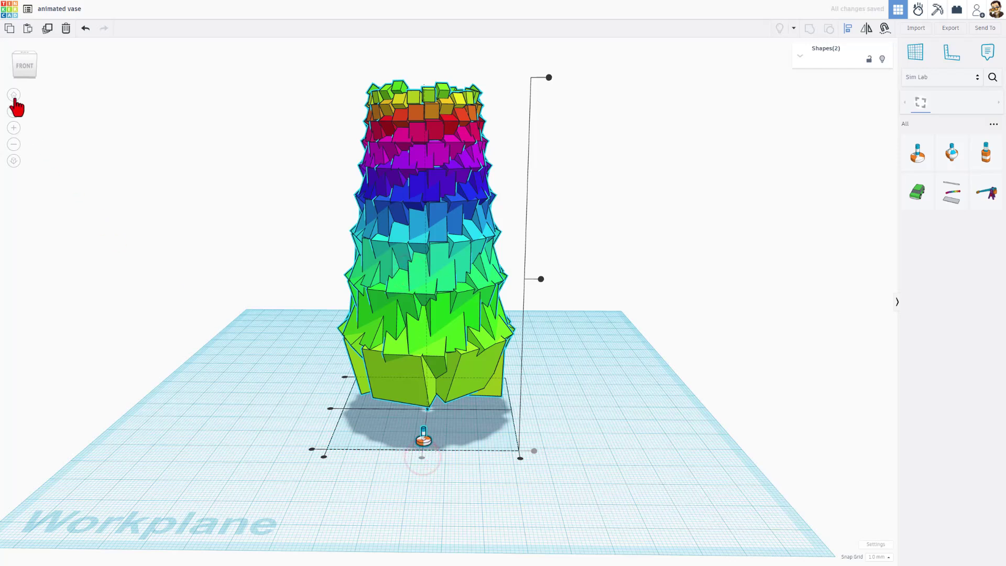
left_click(16, 64)
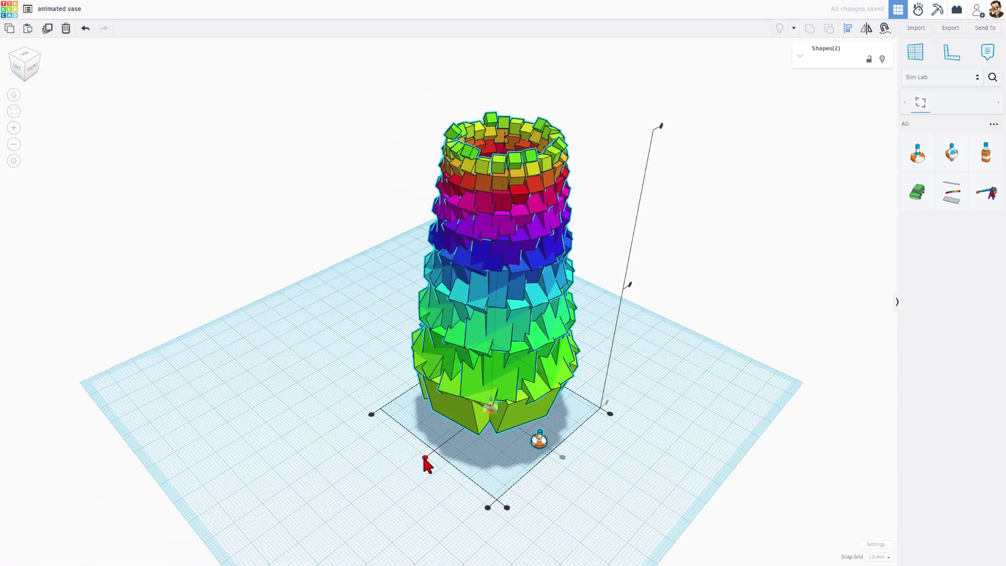
left_click(425, 459)
right_click_drag(564, 549, 504, 427)
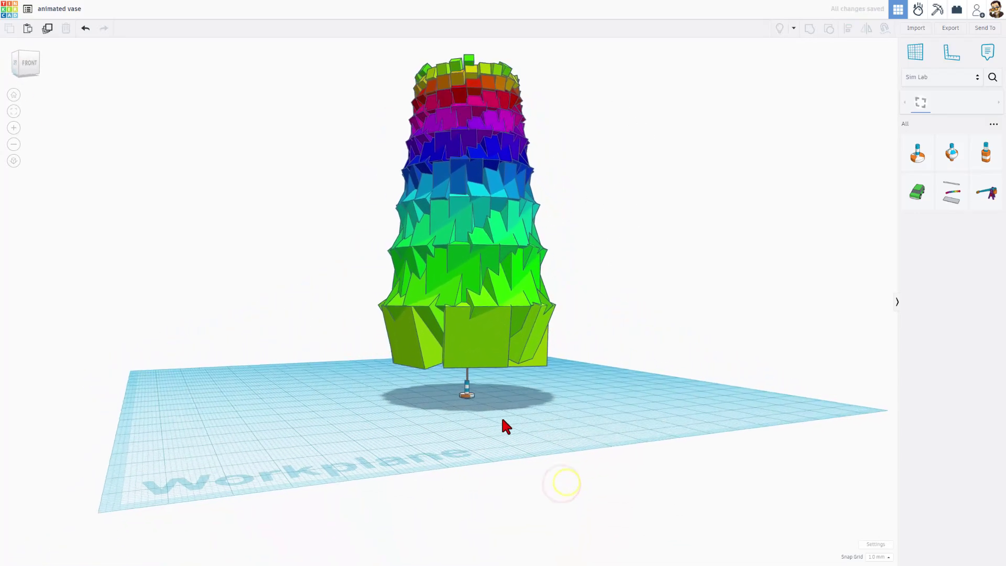
- Attach the axle connector to the vase and raise its motor torque to 270 mNm
left_click(467, 394)
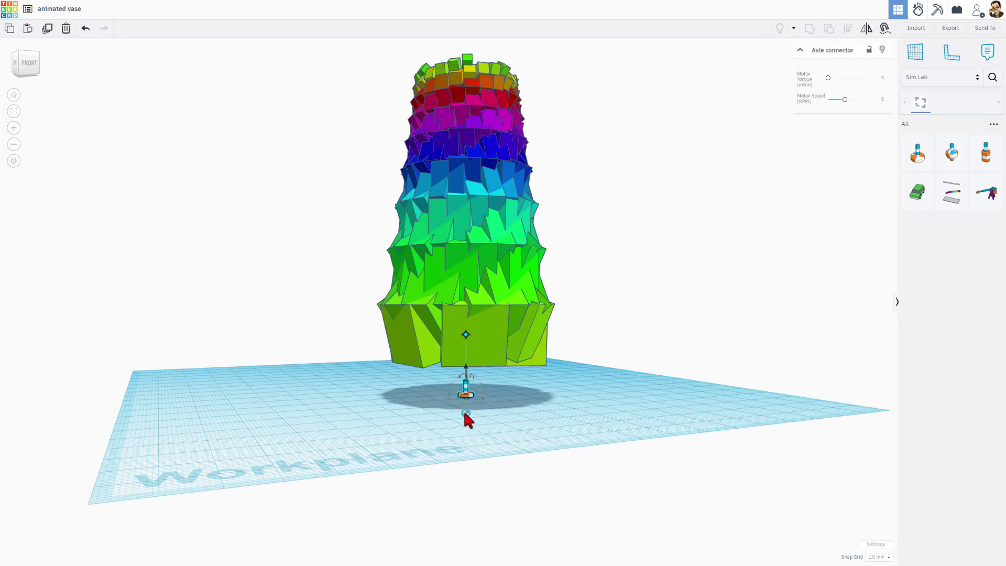
left_click_drag(465, 414, 408, 304)
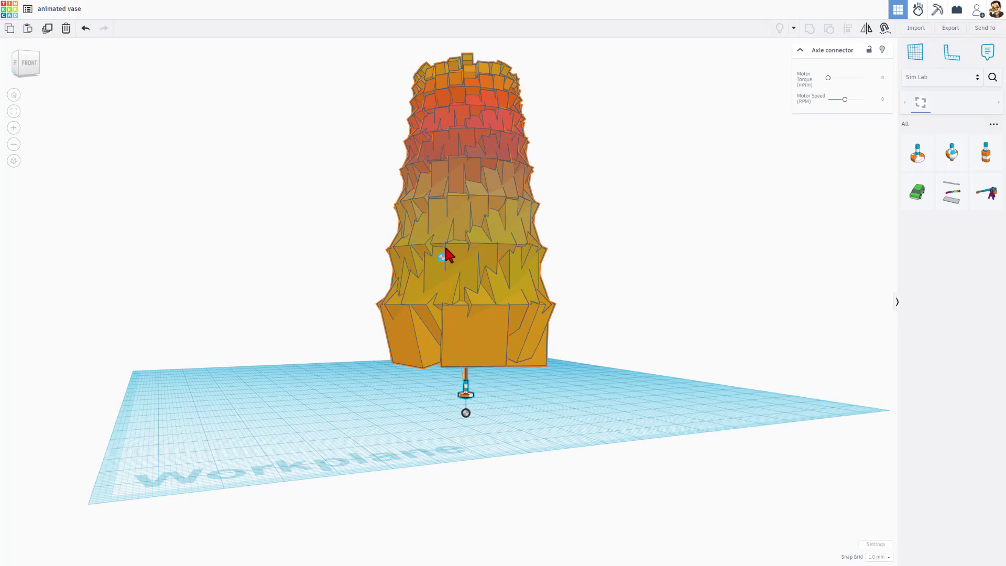
left_click_drag(453, 226, 453, 227)
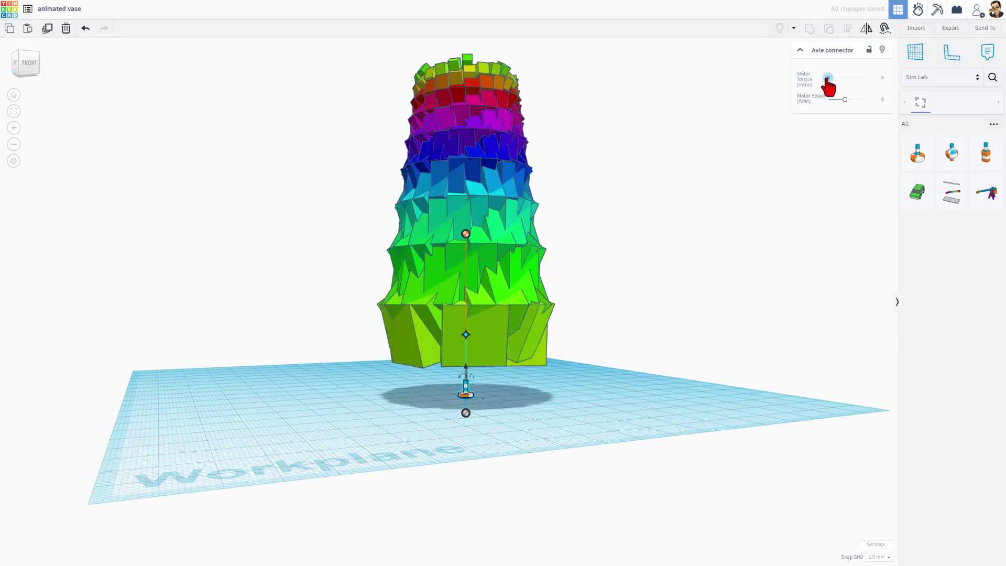
left_click_drag(828, 78, 855, 78)
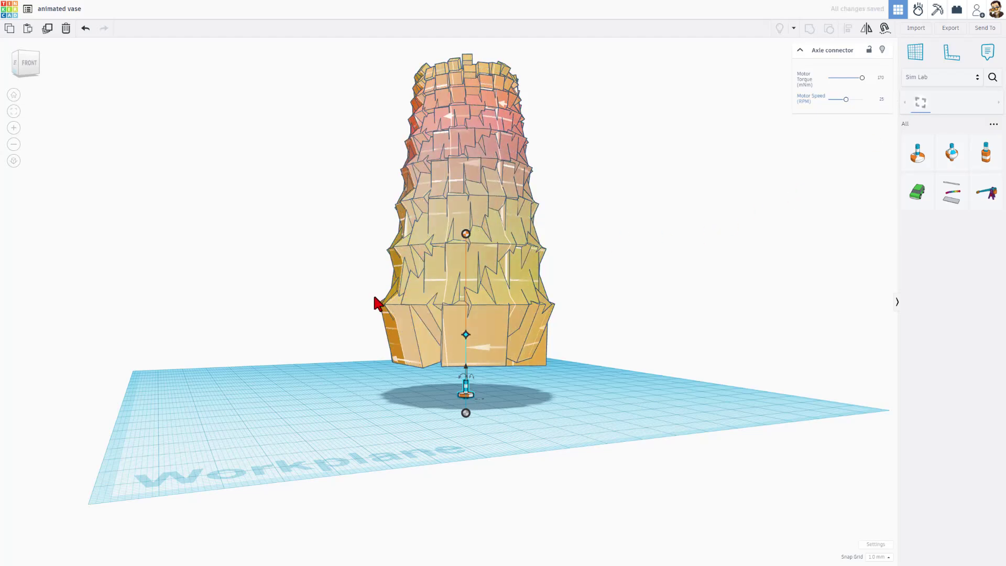
right_click_drag(759, 315, 597, 373)
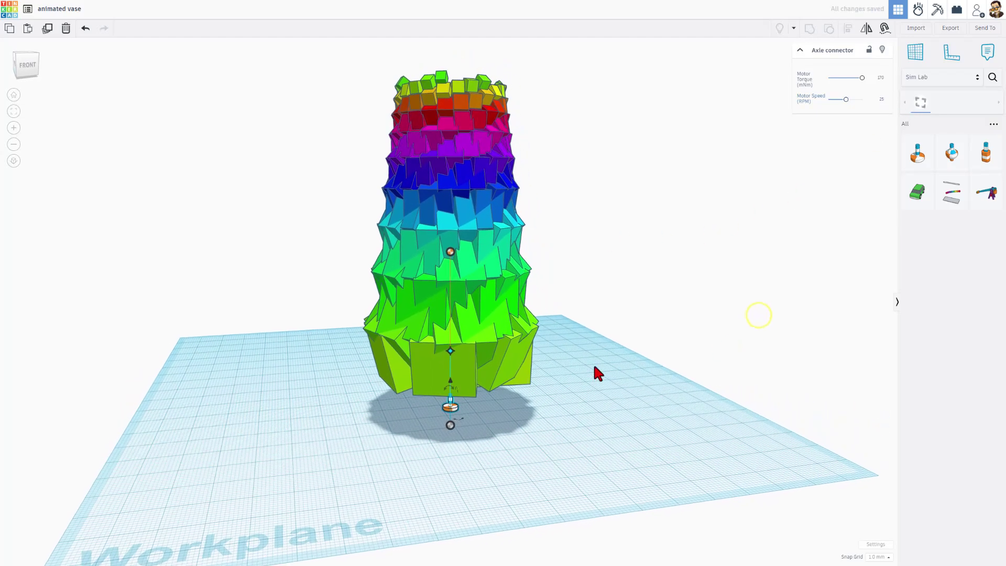
- Enter Simulate mode and play the simulation so the vase spins on its axle
left_click(918, 13)
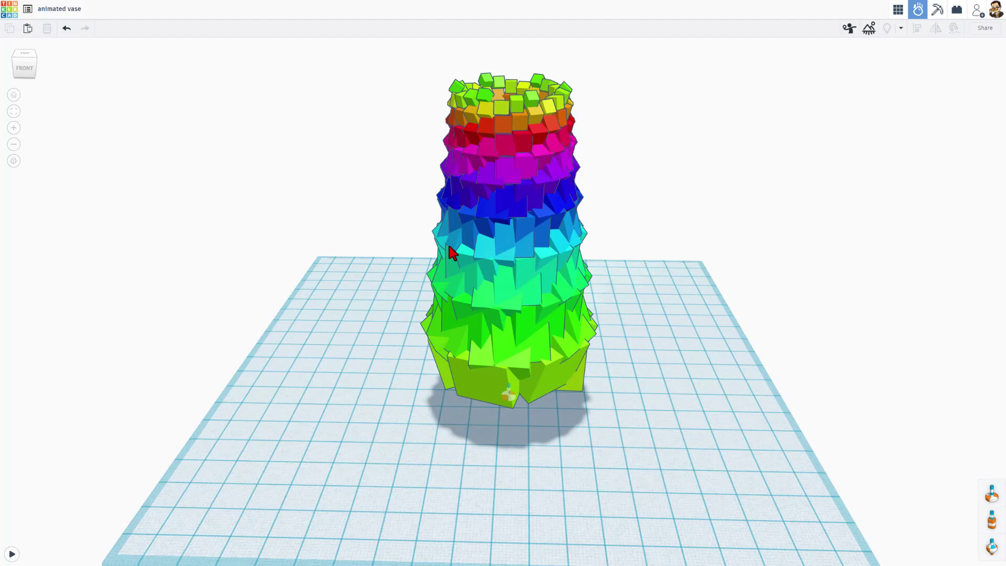
right_click_drag(397, 334, 10, 551)
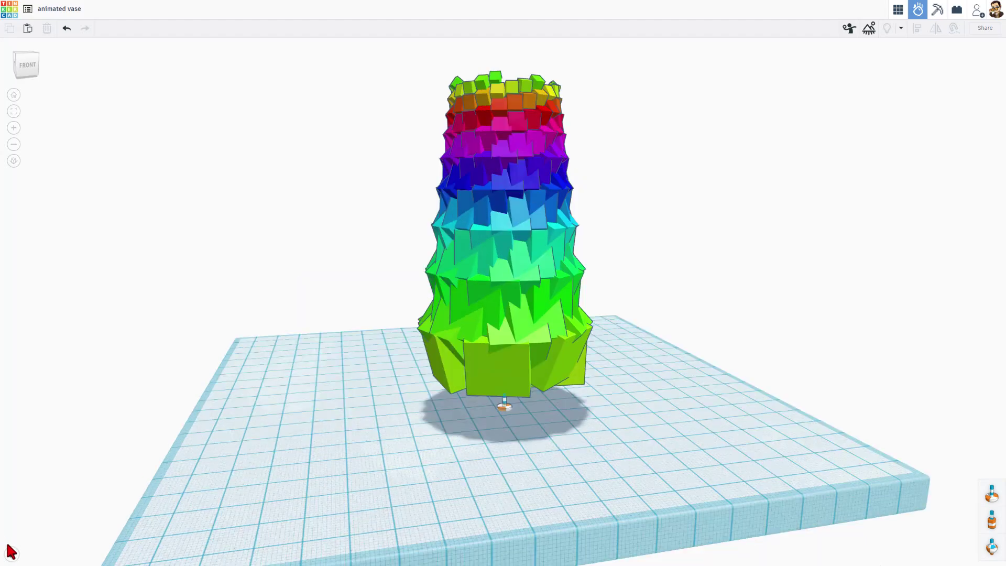
left_click(11, 554)
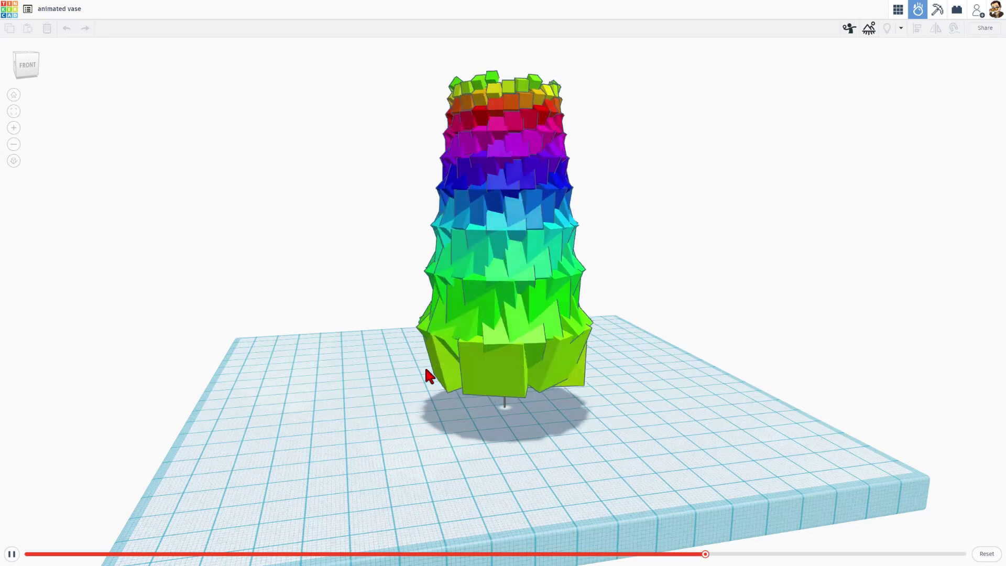
- Reset and restart the vase simulation, then orbit to look down into the spinning vase
left_click(987, 557)
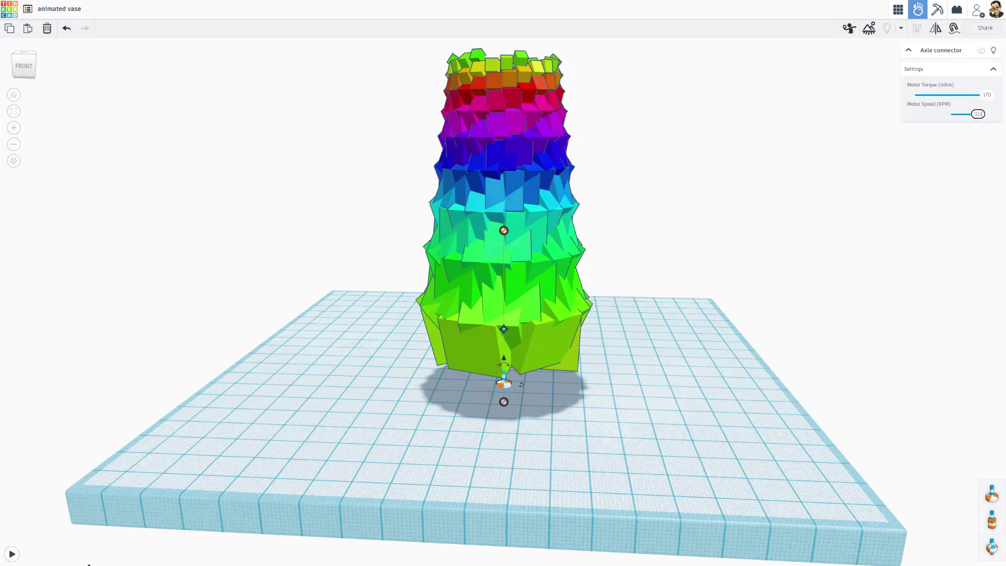
left_click(11, 554)
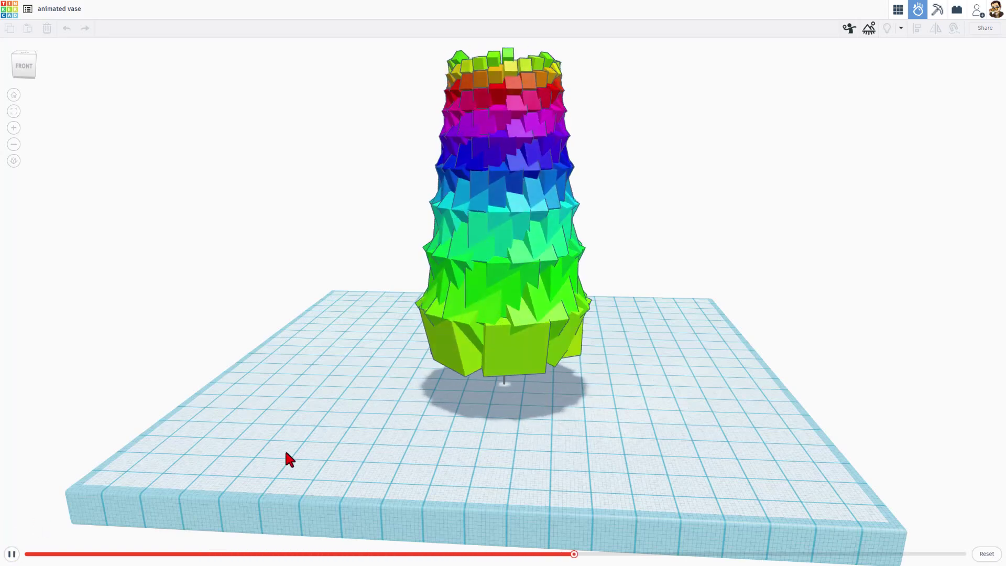
right_click_drag(392, 229, 539, 467)
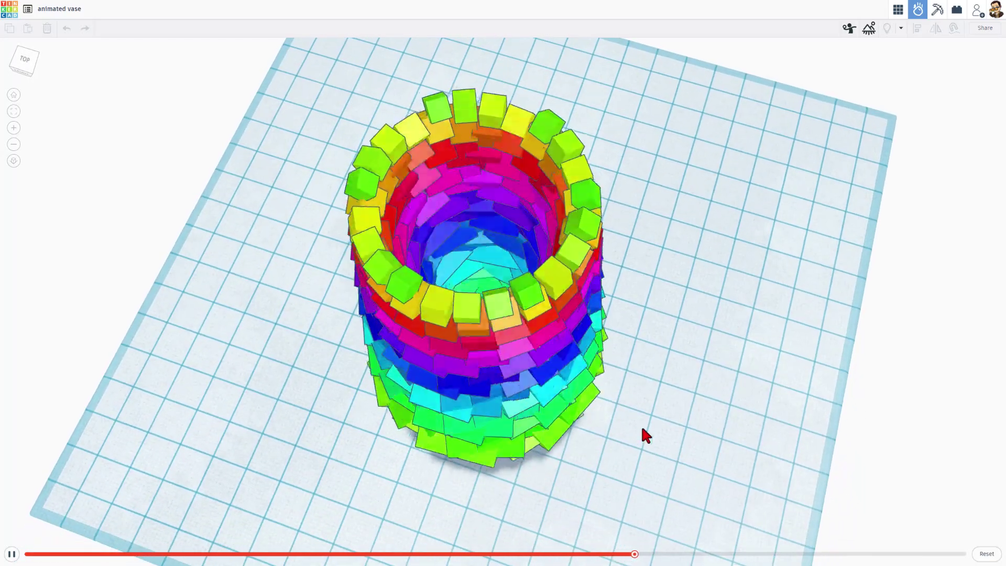
- Pause the simulation and play then pause the spin in the share preview
left_click(11, 554)
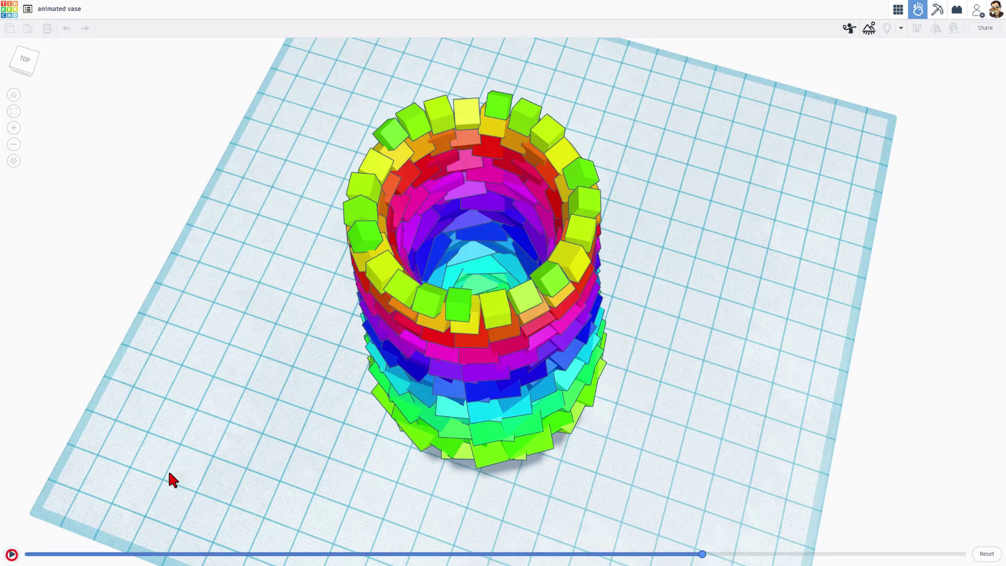
left_click(985, 28)
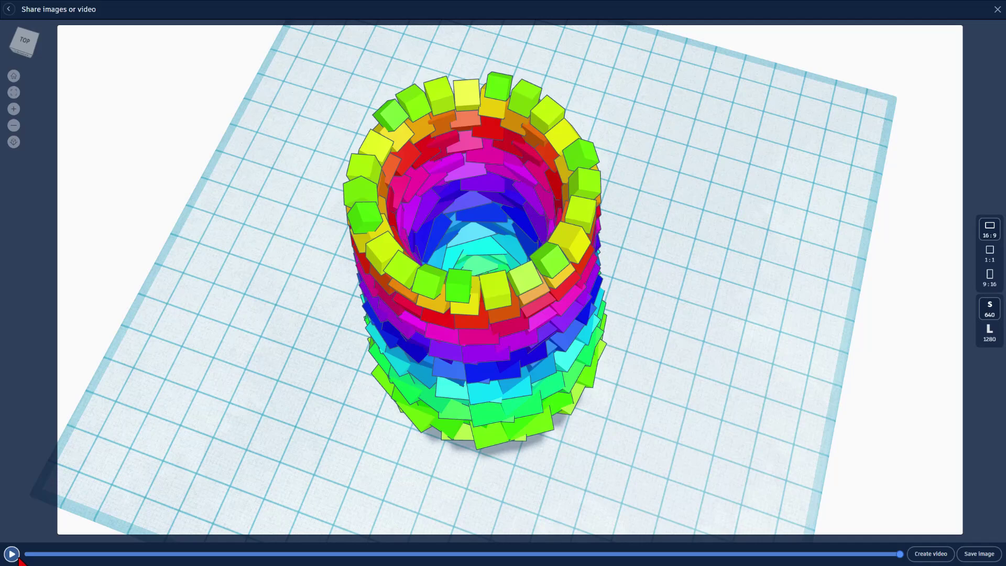
left_click(16, 557)
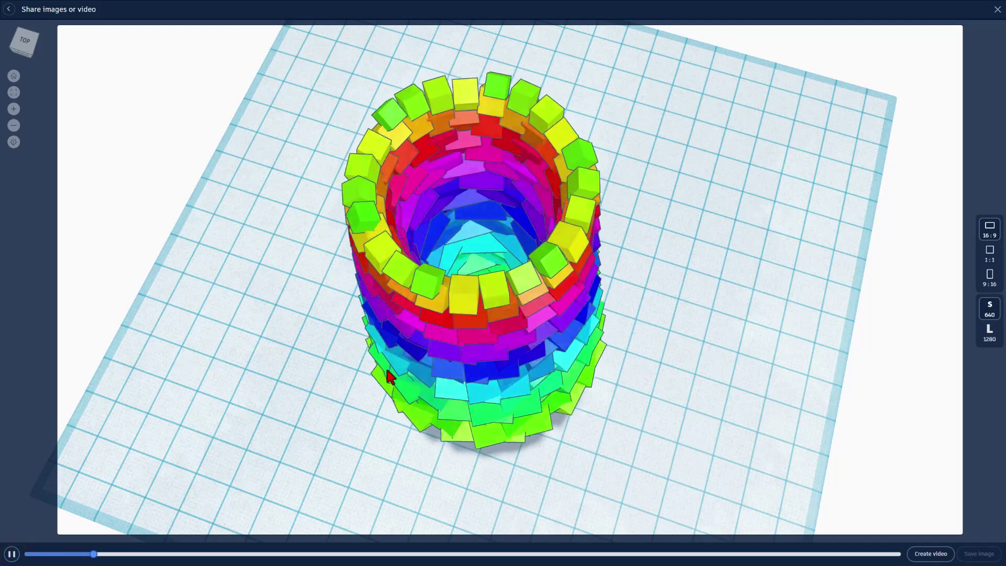
left_click(12, 554)
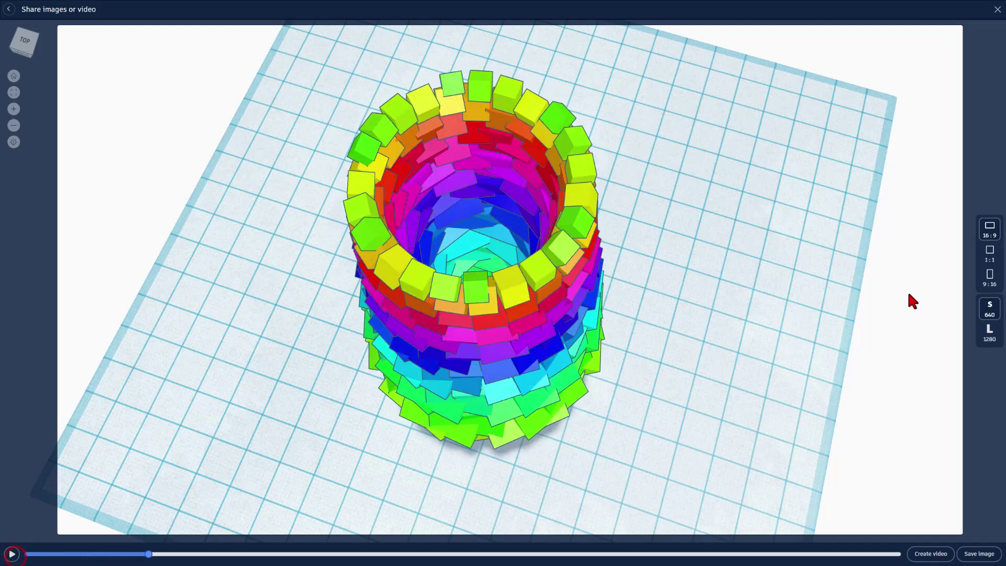
- After trying 1:1, 9:16 and 640, set the video to L 1280 at 16:9
left_click(990, 255)
left_click(990, 229)
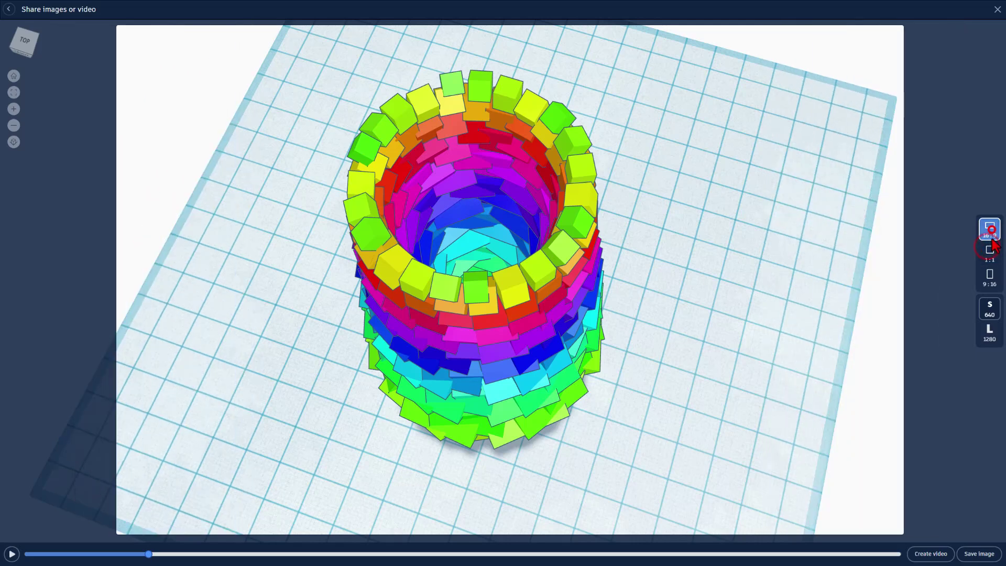
left_click(991, 256)
left_click(991, 280)
left_click(990, 309)
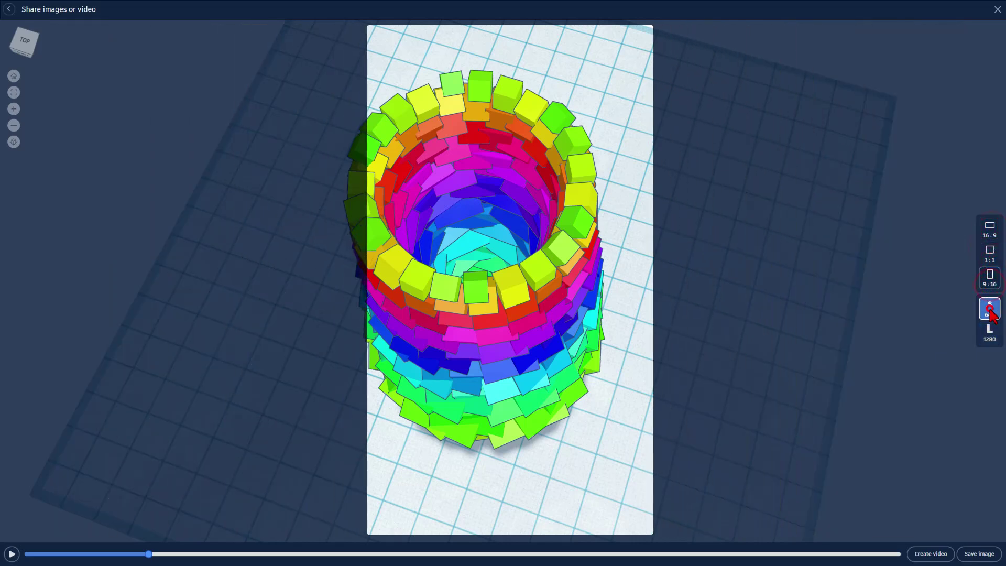
left_click(990, 331)
left_click(990, 229)
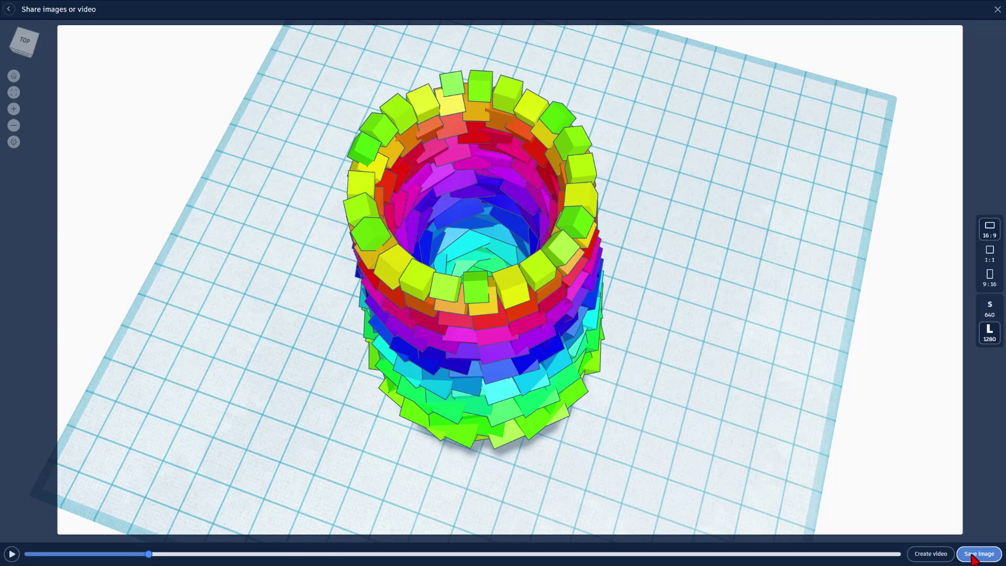
- Orbit to a low side view, scrub the preview to 0:03, then close sharing
right_click_drag(683, 506, 671, 353)
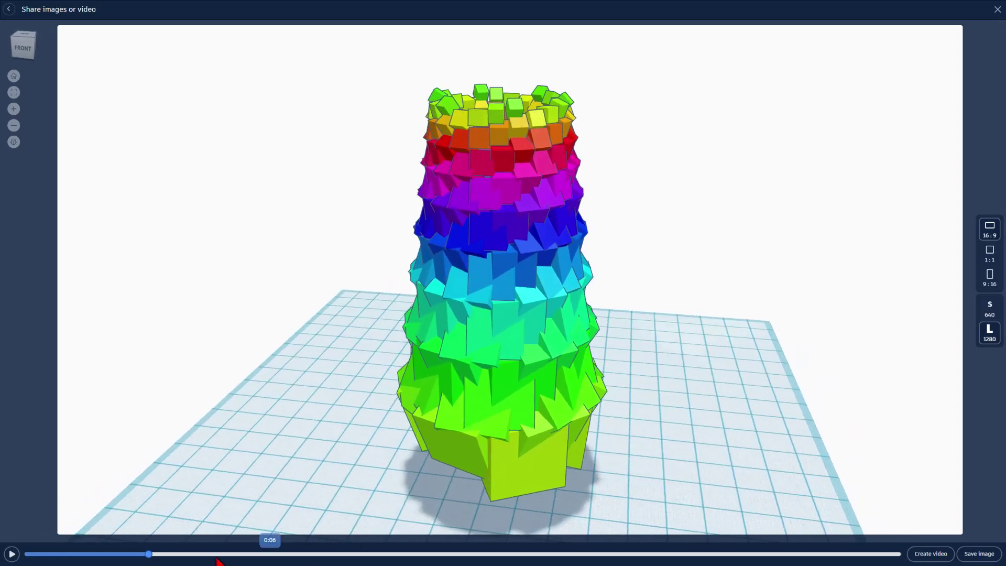
mouse_move(149, 554)
left_mouse_down()
mouse_move(162, 553)
mouse_move(124, 553)
mouse_move(287, 554)
mouse_move(167, 559)
left_mouse_up()
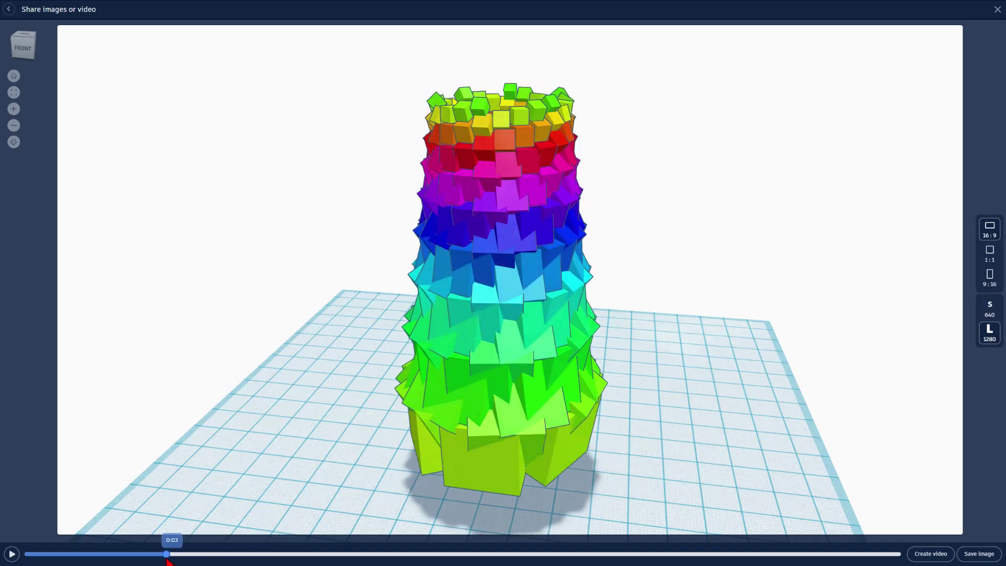
left_click(5, 10)
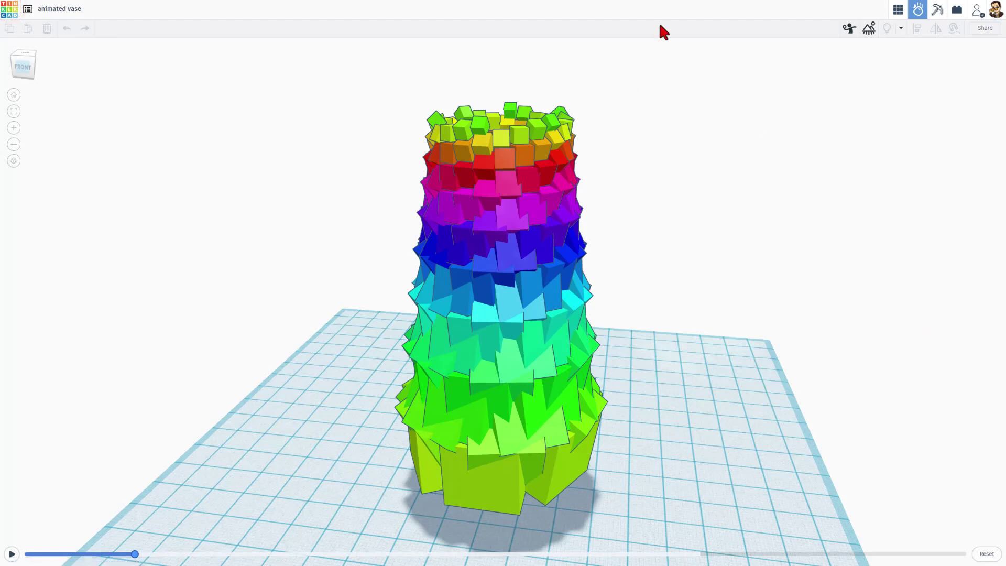
- Exit the simulation to the 3D design editor and clear the canvas selection
left_click(898, 10)
left_click(674, 252)
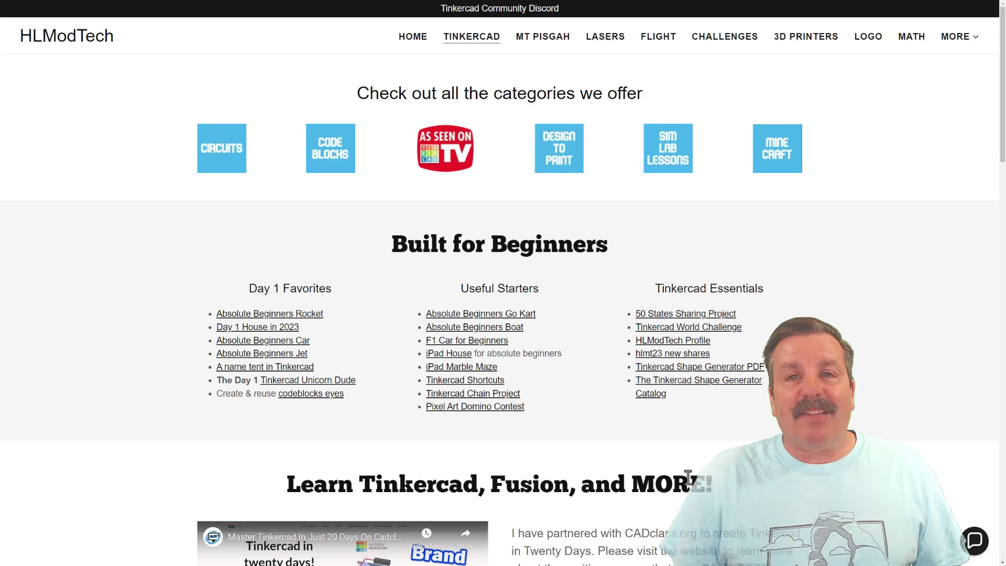
scroll(319, 455, "down", 4)
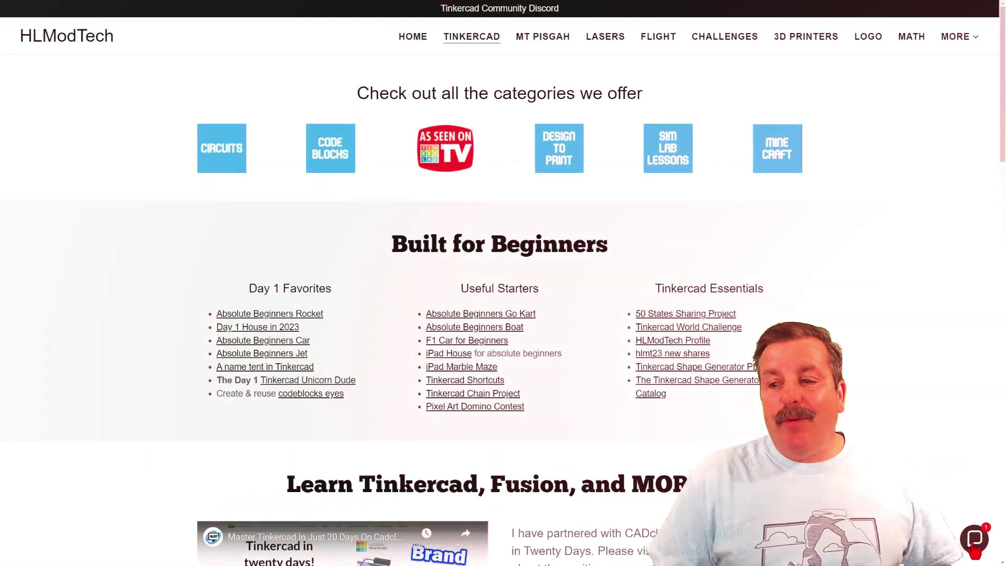
left_click(974, 540)
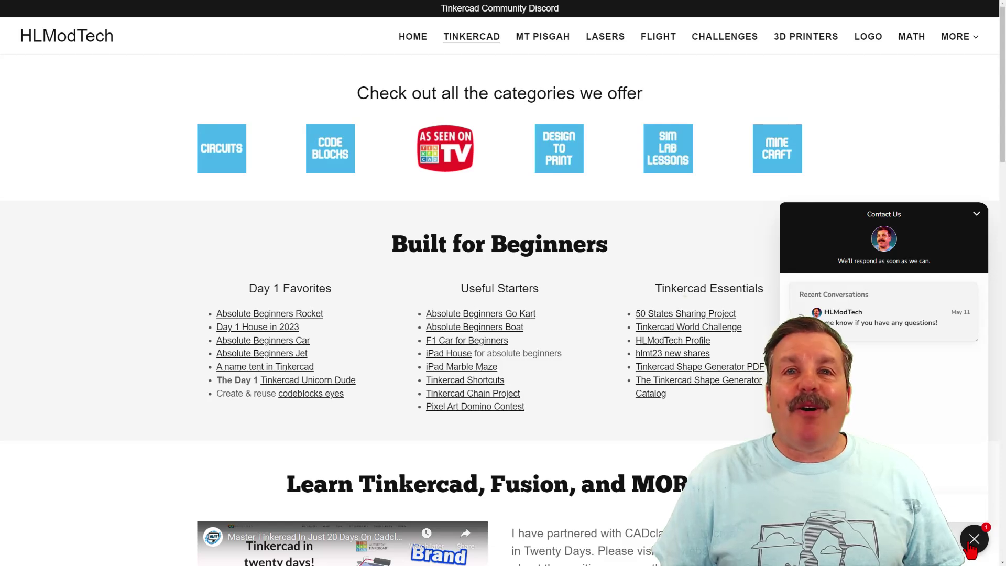
left_click(972, 542)
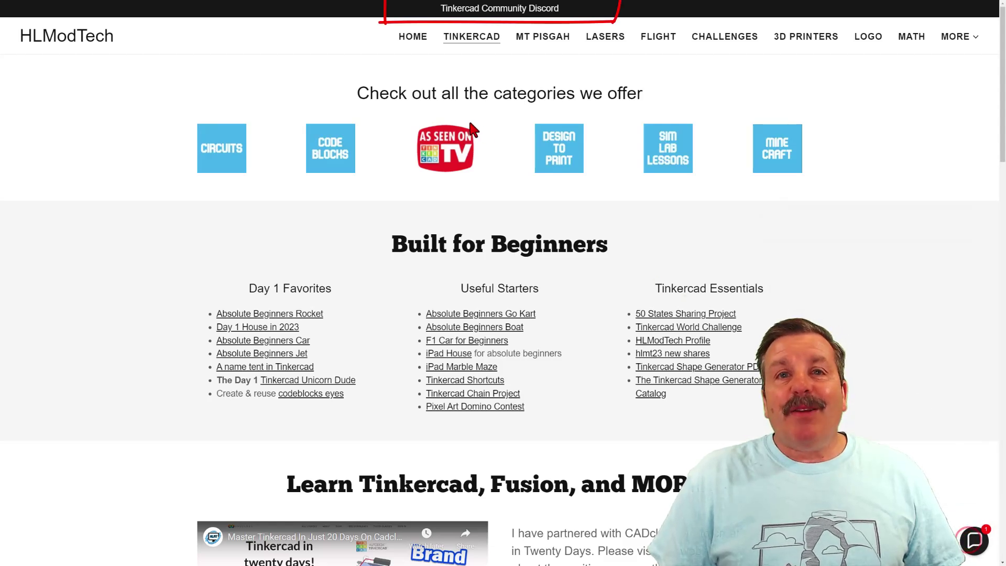
left_click(499, 10)
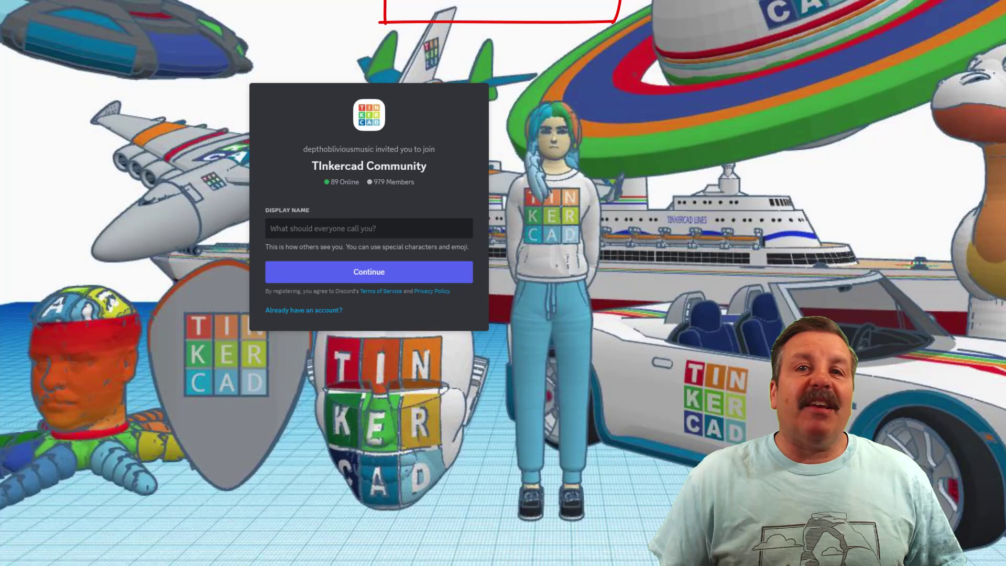